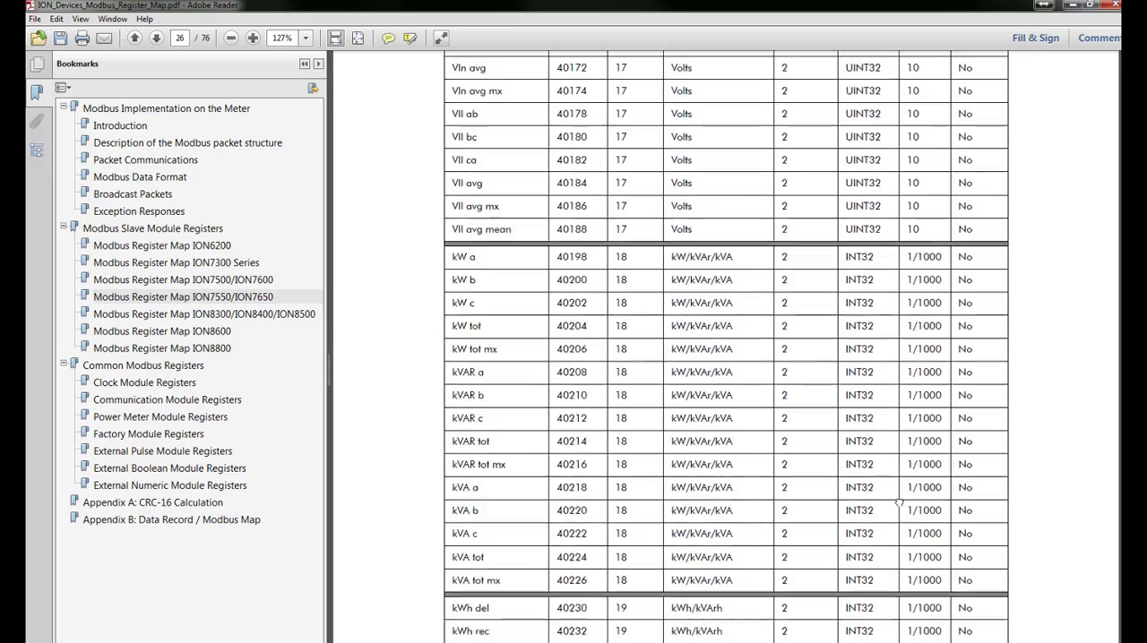
Step: Review the register addresses, formats and scaling in the ION7550/ION7650 Modbus register map document
{"action": "scroll", "coordinate": [831, 638], "scroll_direction": "down", "scroll_amount": 13}
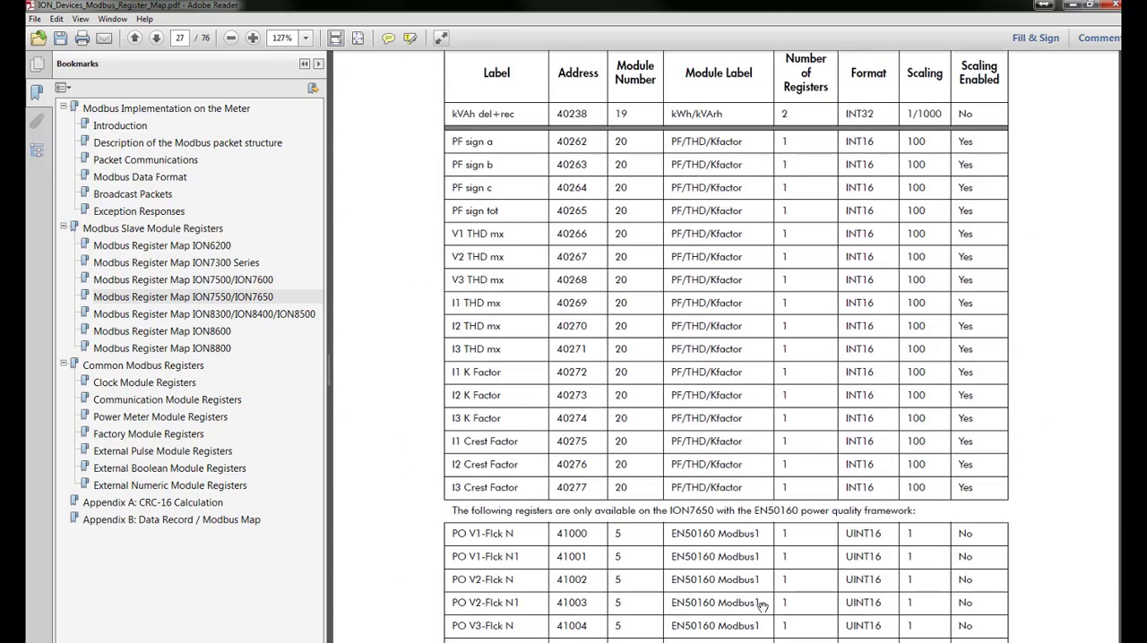
{"action": "scroll", "coordinate": [757, 600], "scroll_direction": "down", "scroll_amount": 1}
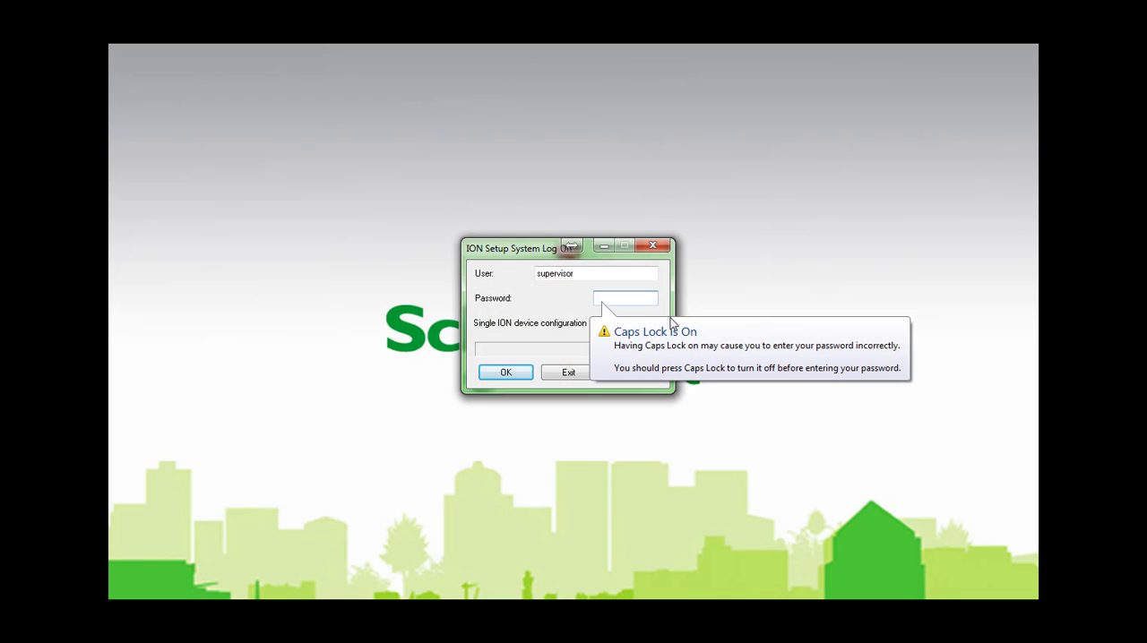
Step: Switch to ION Setup and log on as supervisor in single ION device configuration mode, entering the account password
{"action": "left_click", "coordinate": [660, 320]}
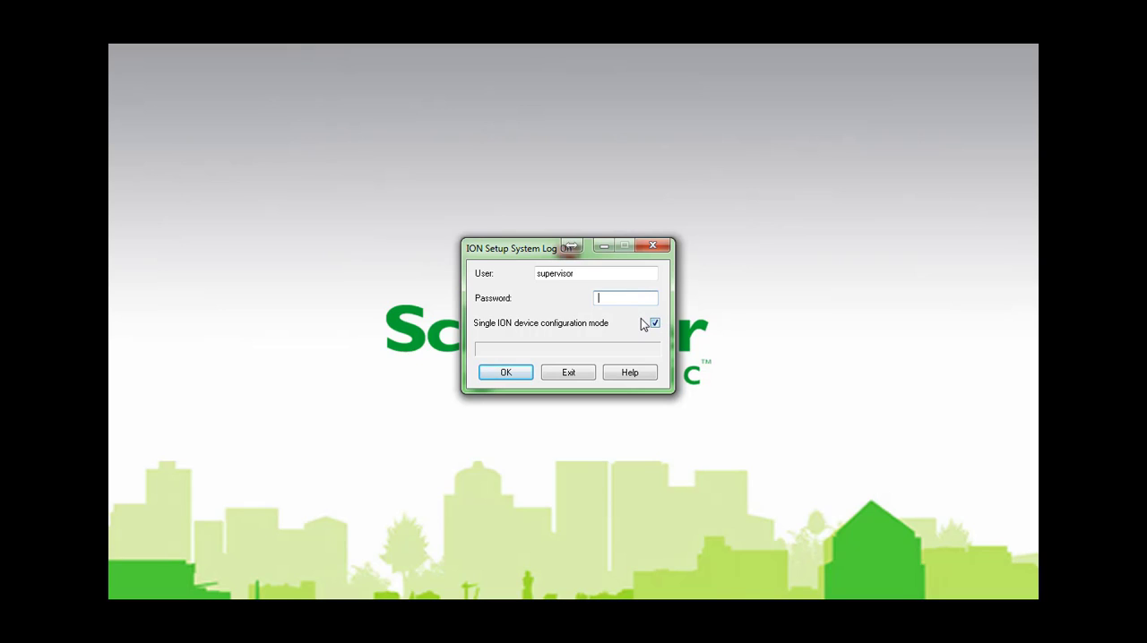
{"action": "type", "text": "0"}
{"action": "mouse_move", "coordinate": [605, 324]}
{"action": "left_mouse_down"}
{"action": "mouse_move", "coordinate": [513, 323]}
{"action": "mouse_move", "coordinate": [610, 328]}
{"action": "left_mouse_up"}
{"action": "left_click", "coordinate": [506, 372]}
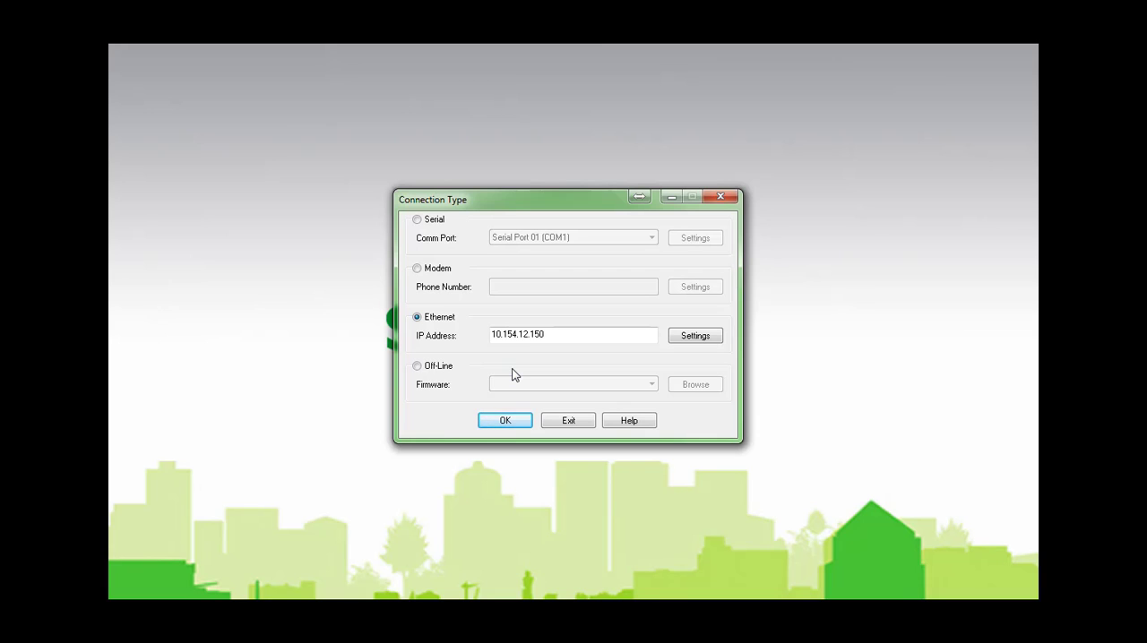
Step: Connect to the meter over Ethernet at IP address 10.154.12.150
{"action": "left_click_drag", "start_coordinate": [574, 336], "coordinate": [384, 337]}
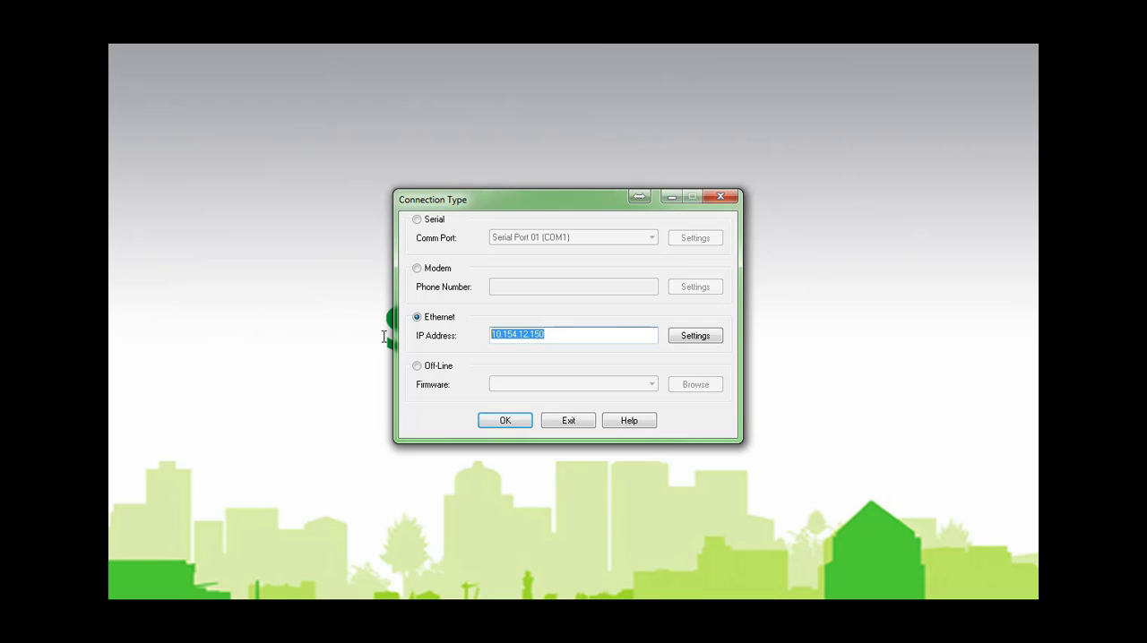
{"action": "key", "text": "BackSpace"}
{"action": "type", "text": "10.1"}
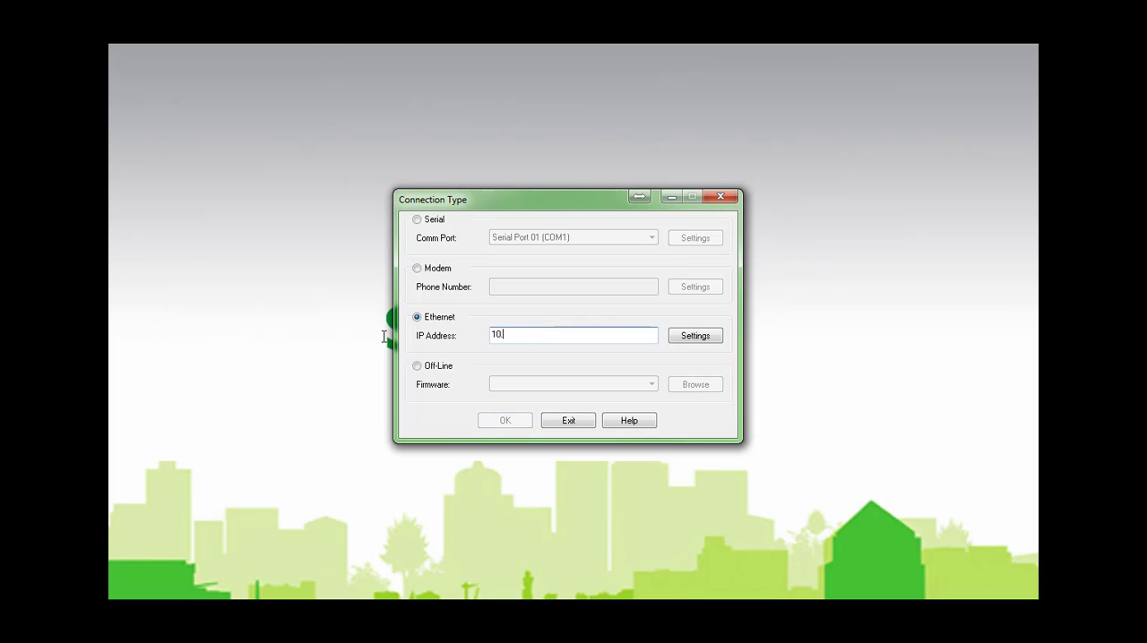
{"action": "type", "text": "54.12."}
{"action": "type", "text": ".150"}
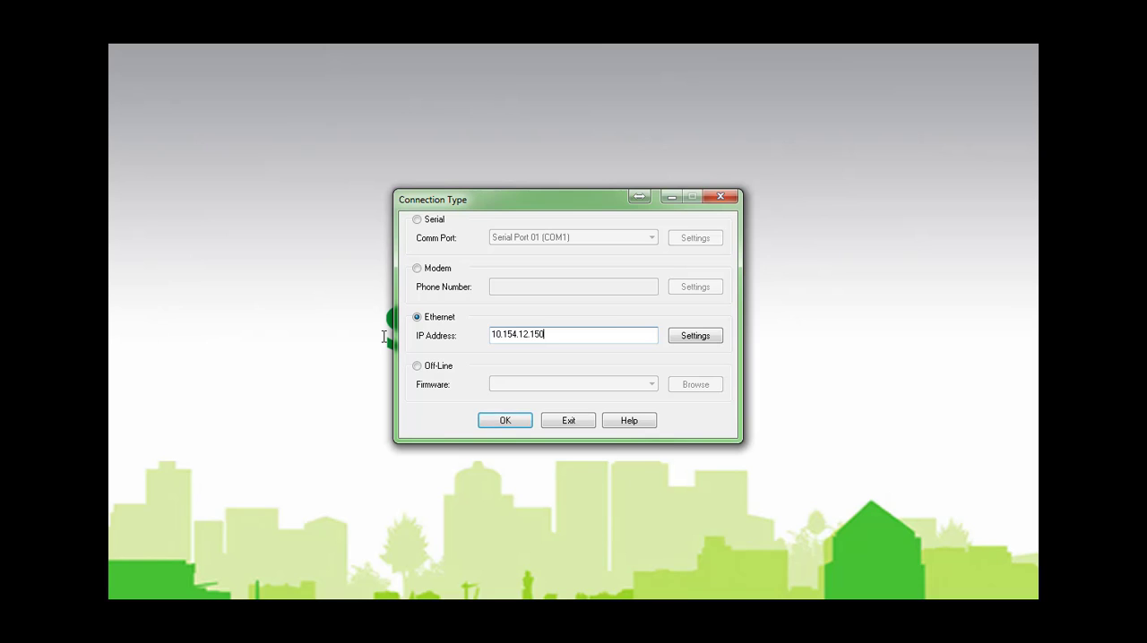
{"action": "key", "text": "Return"}
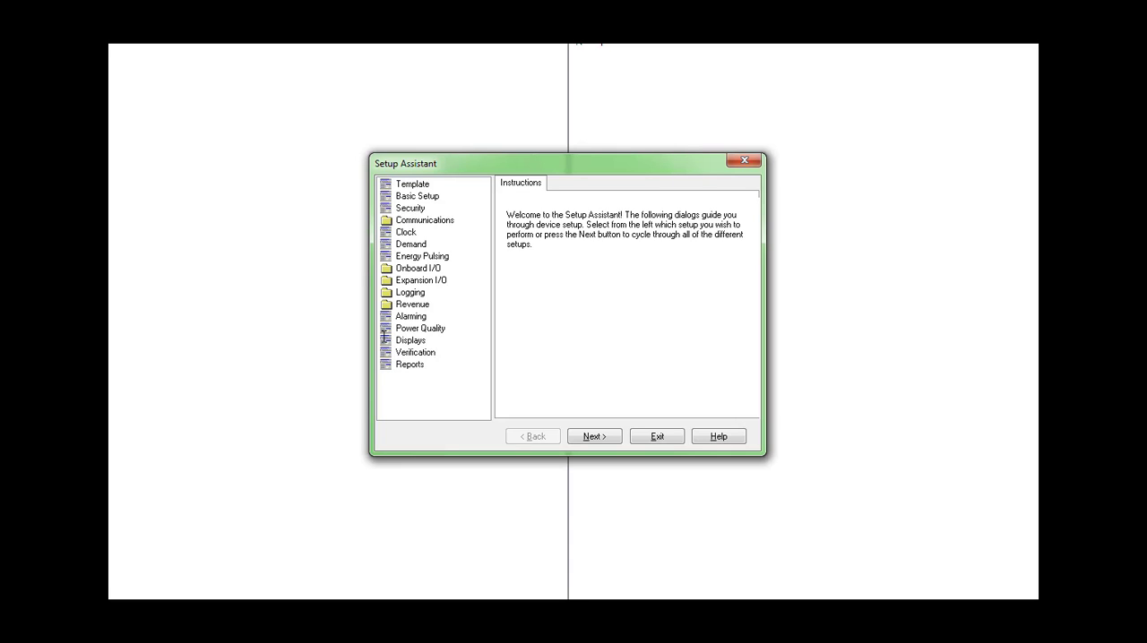
Step: Open the Modbus Slave settings of the 3rd Party Protocols in the meter's communications setup
{"action": "left_click", "coordinate": [440, 184]}
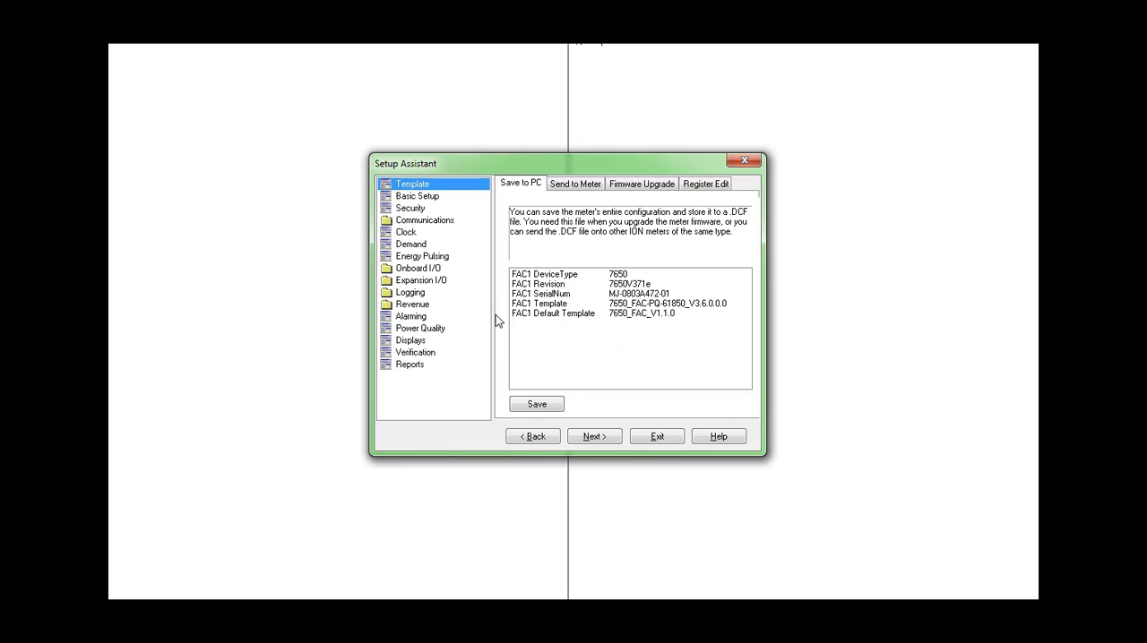
{"action": "left_click", "coordinate": [472, 224]}
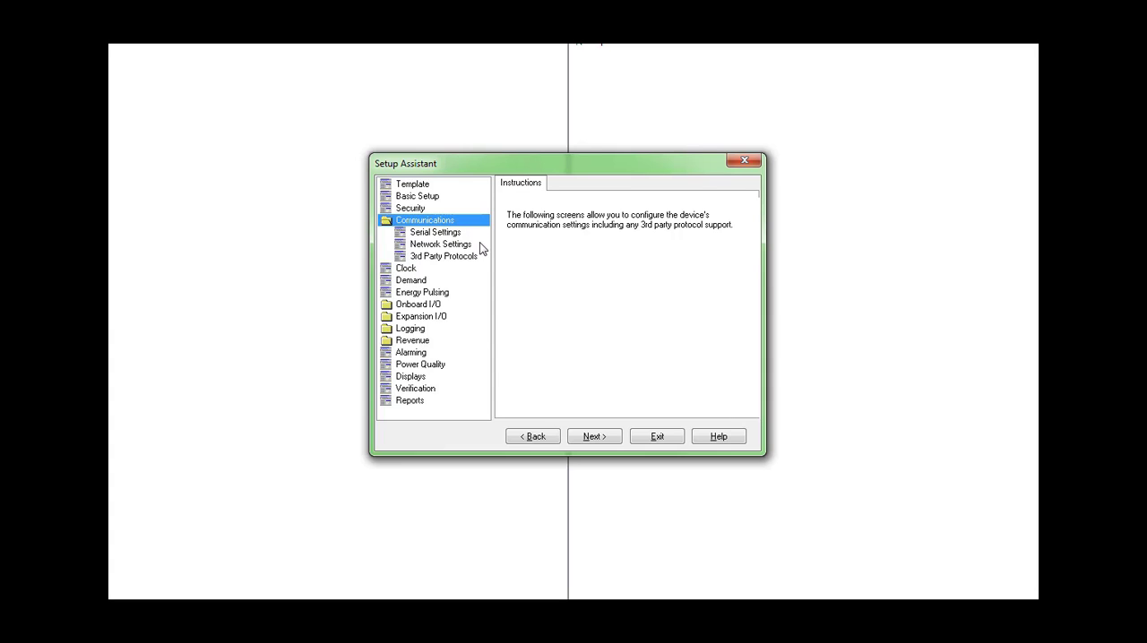
{"action": "left_click", "coordinate": [475, 258]}
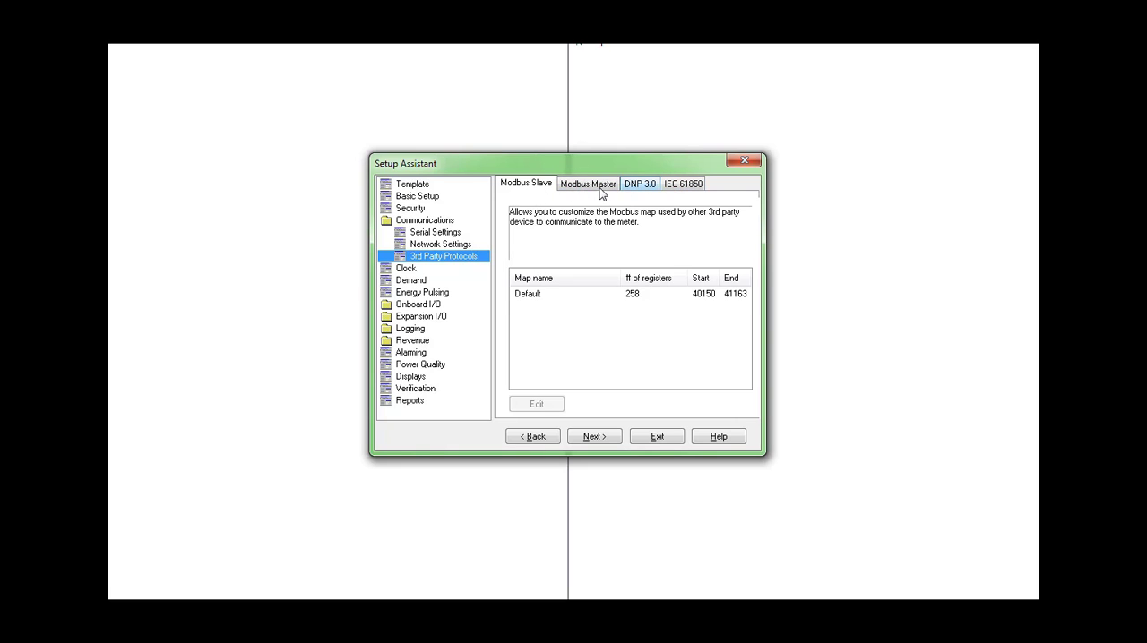
{"action": "left_click", "coordinate": [546, 188]}
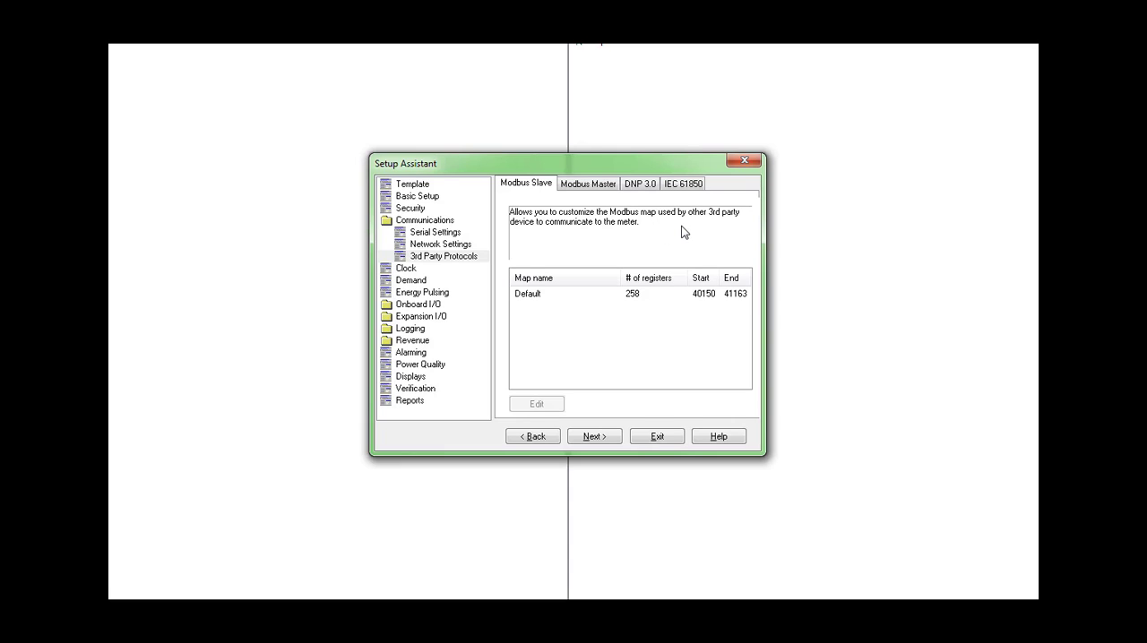
Step: Open the Default Modbus map for editing, entering the meter's unit password
{"action": "left_click", "coordinate": [633, 295]}
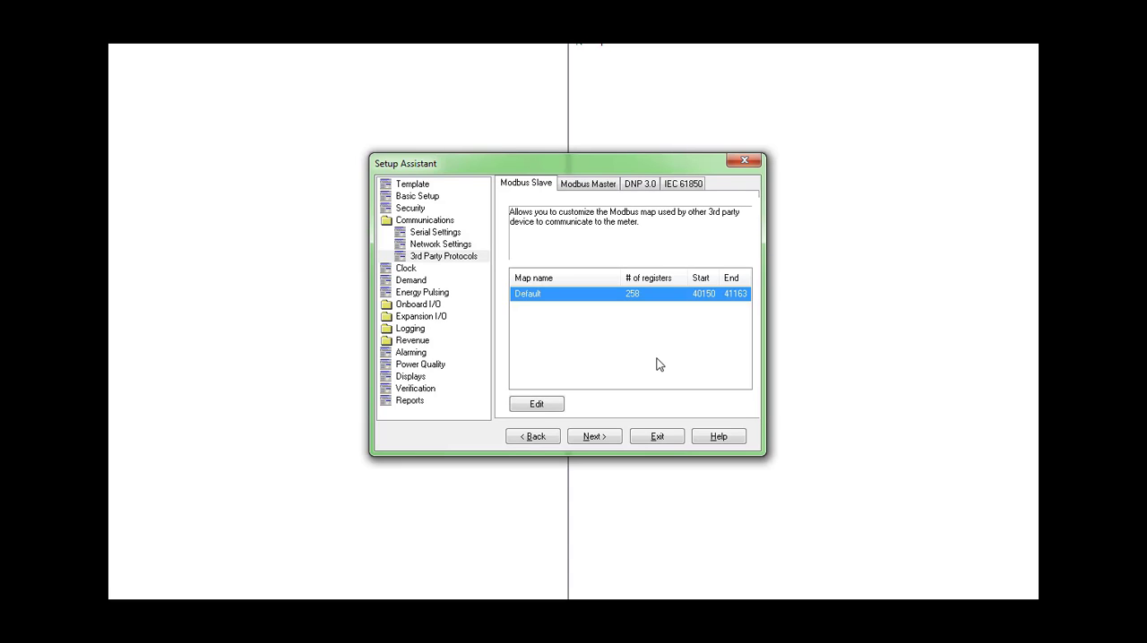
{"action": "left_click", "coordinate": [543, 405]}
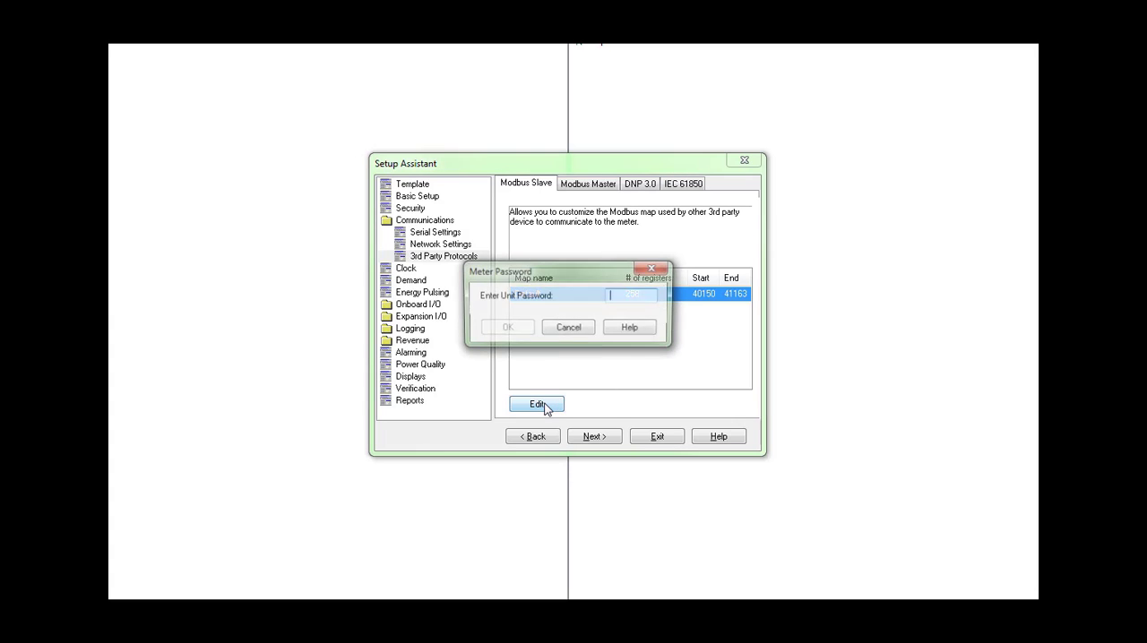
{"action": "type", "text": "0"}
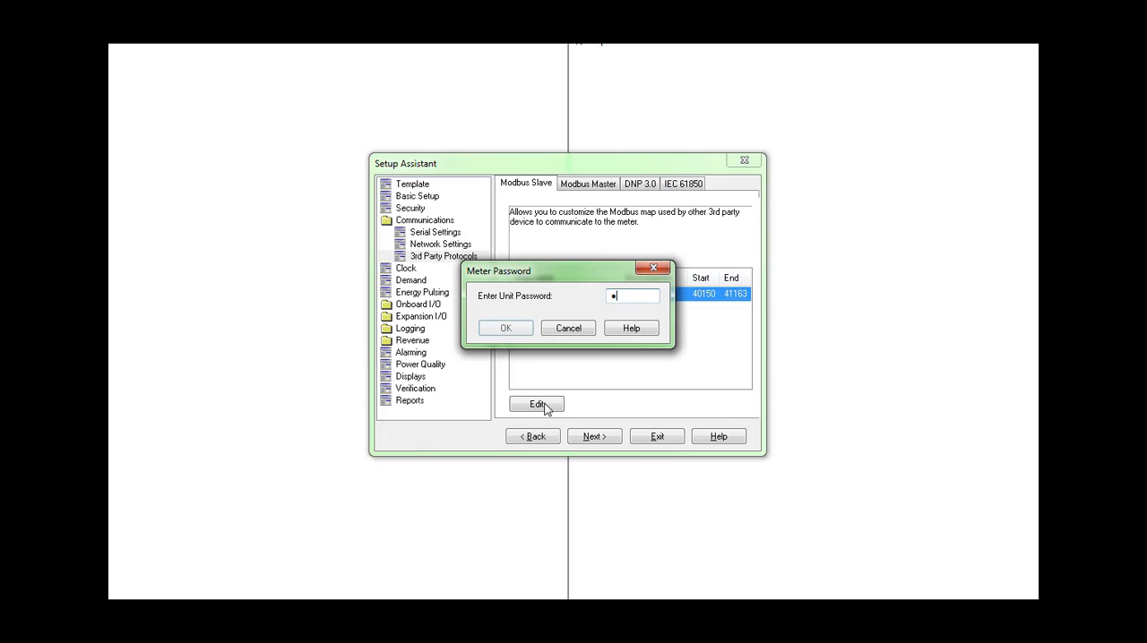
{"action": "key", "text": "Return"}
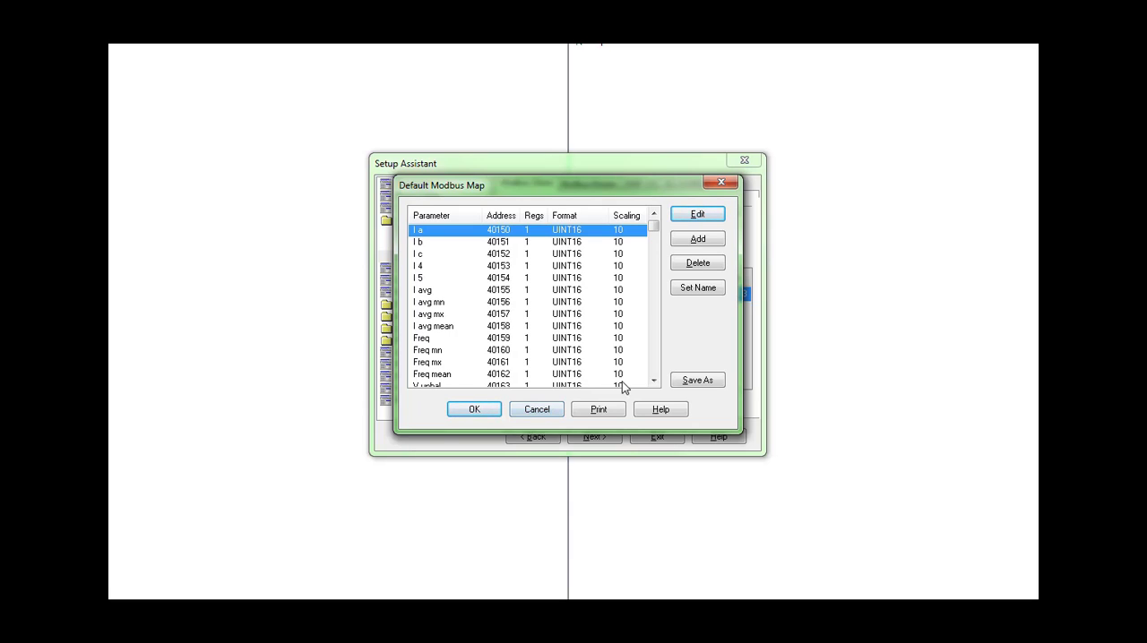
Step: Examine the parameters, addresses, formats and scaling listed in the default Modbus map
{"action": "left_click", "coordinate": [654, 380]}
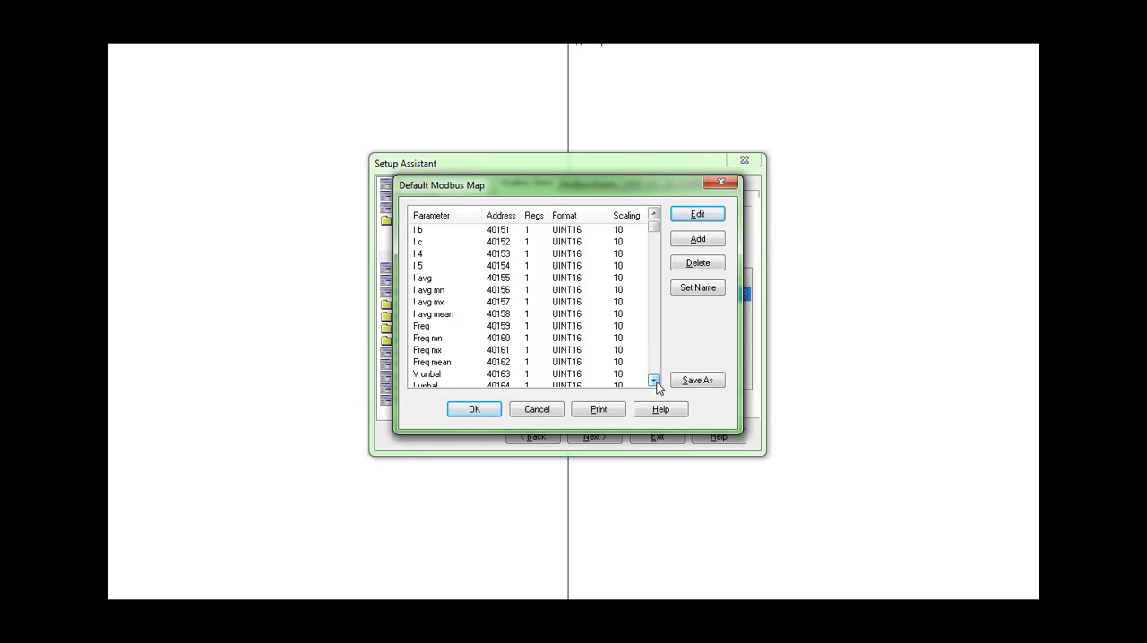
{"action": "left_click", "coordinate": [654, 380]}
{"action": "left_click", "coordinate": [653, 380]}
{"action": "left_click", "coordinate": [653, 380]}
{"action": "left_click", "coordinate": [653, 380]}
{"action": "left_click", "coordinate": [654, 380]}
{"action": "left_click", "coordinate": [653, 380]}
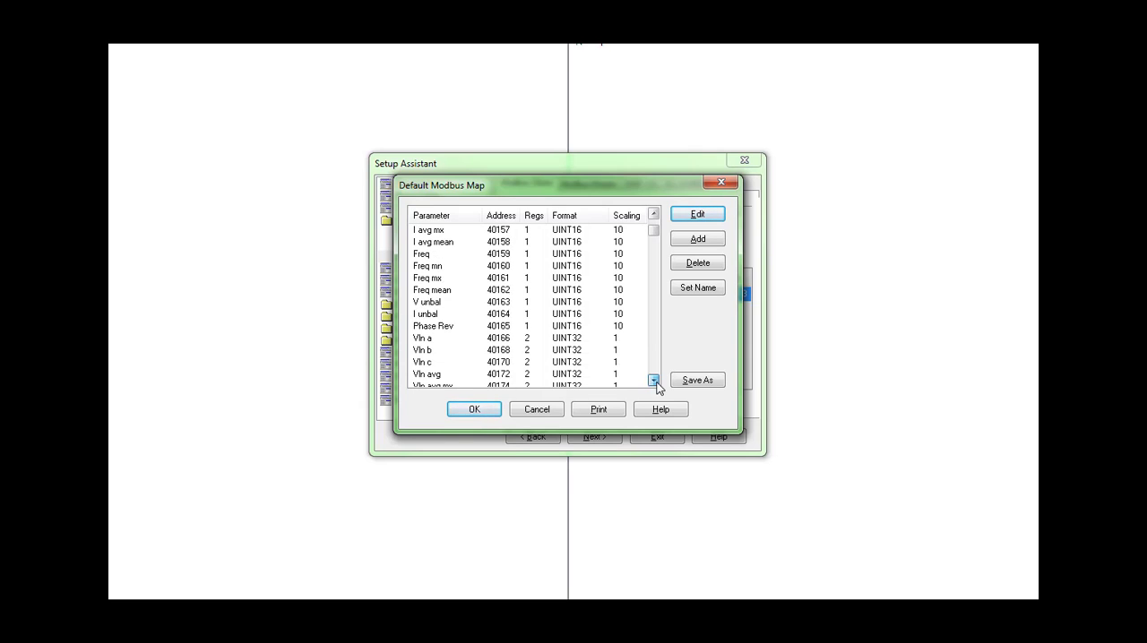
{"action": "left_click", "coordinate": [653, 380]}
{"action": "left_click", "coordinate": [653, 380]}
{"action": "left_click", "coordinate": [653, 380]}
{"action": "left_click", "coordinate": [653, 380]}
{"action": "left_click", "coordinate": [653, 380]}
{"action": "left_click", "coordinate": [653, 380]}
{"action": "left_click", "coordinate": [654, 380]}
{"action": "left_click", "coordinate": [653, 380]}
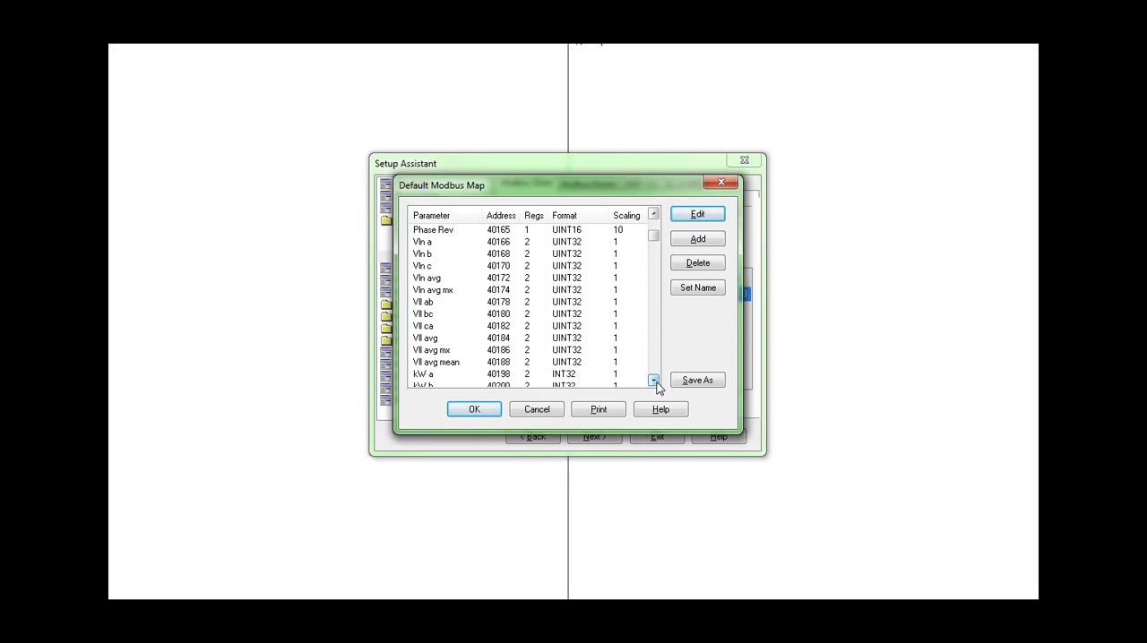
{"action": "left_click", "coordinate": [654, 380]}
{"action": "left_click", "coordinate": [653, 380]}
{"action": "left_click", "coordinate": [654, 380]}
{"action": "left_click", "coordinate": [653, 380]}
{"action": "left_click", "coordinate": [653, 380]}
{"action": "left_click", "coordinate": [653, 380]}
{"action": "left_click", "coordinate": [653, 380]}
{"action": "left_click", "coordinate": [654, 380]}
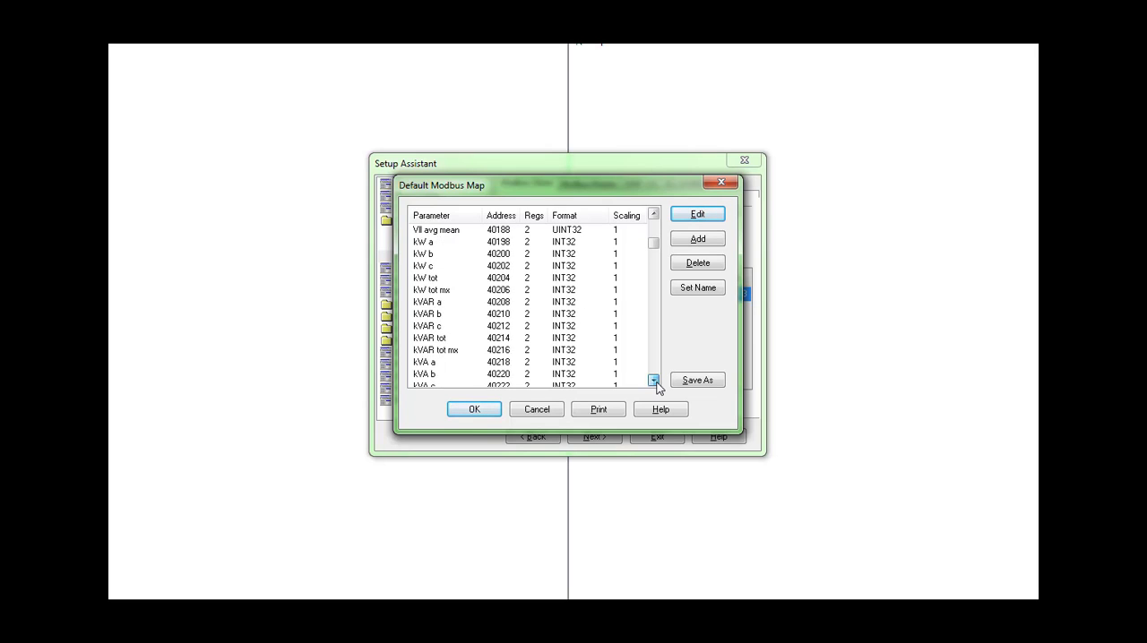
{"action": "left_click", "coordinate": [653, 380]}
{"action": "left_click", "coordinate": [653, 380]}
{"action": "left_click", "coordinate": [654, 380]}
{"action": "left_click", "coordinate": [653, 380]}
{"action": "left_click", "coordinate": [653, 380]}
{"action": "left_click", "coordinate": [653, 380]}
{"action": "left_click", "coordinate": [653, 380]}
{"action": "left_click", "coordinate": [654, 380]}
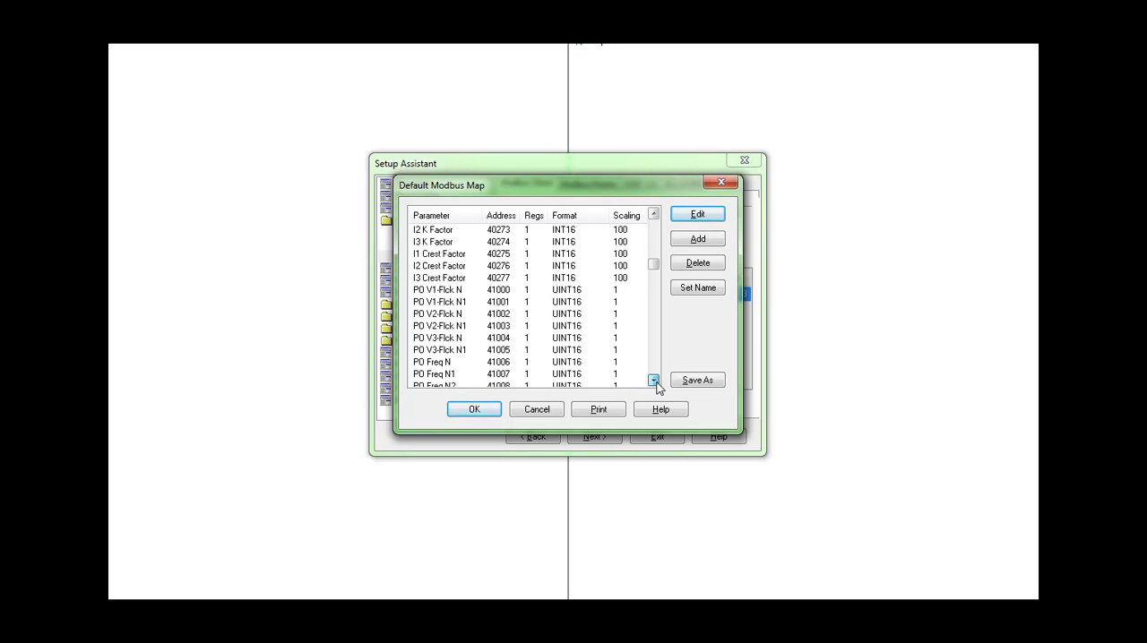
{"action": "left_click", "coordinate": [654, 379]}
{"action": "left_click", "coordinate": [654, 379]}
{"action": "left_click", "coordinate": [653, 380]}
{"action": "left_click", "coordinate": [653, 380]}
{"action": "left_click", "coordinate": [653, 380]}
{"action": "left_click", "coordinate": [653, 380]}
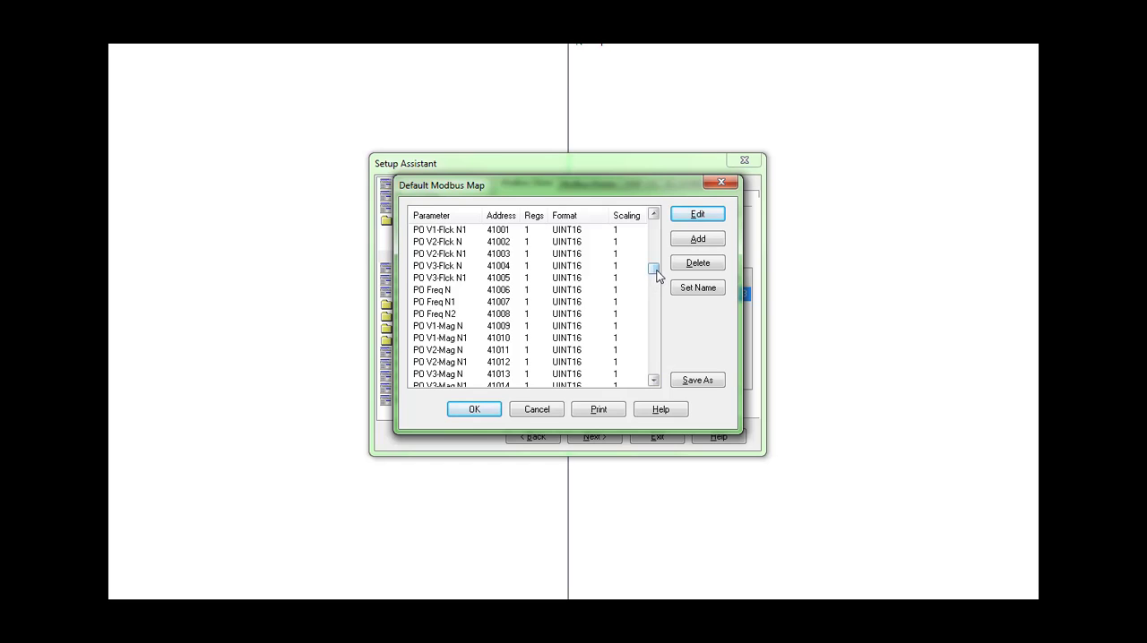
{"action": "left_click_drag", "start_coordinate": [655, 271], "coordinate": [648, 221]}
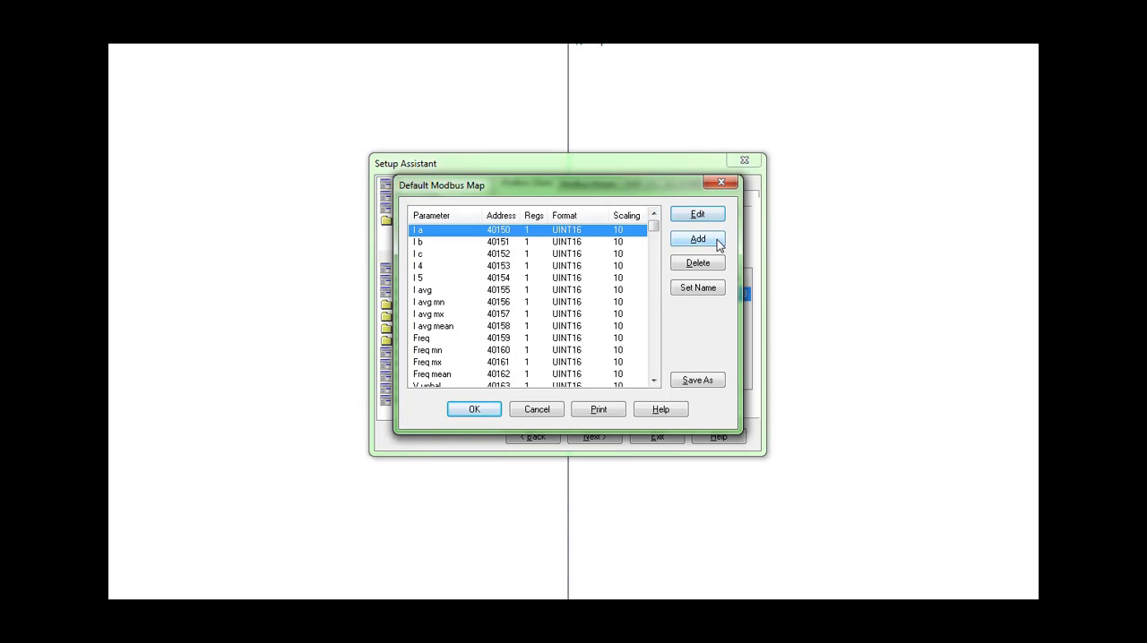
Step: Start adding a Modbus register to the map and show all available registers for its source
{"action": "left_click", "coordinate": [698, 239]}
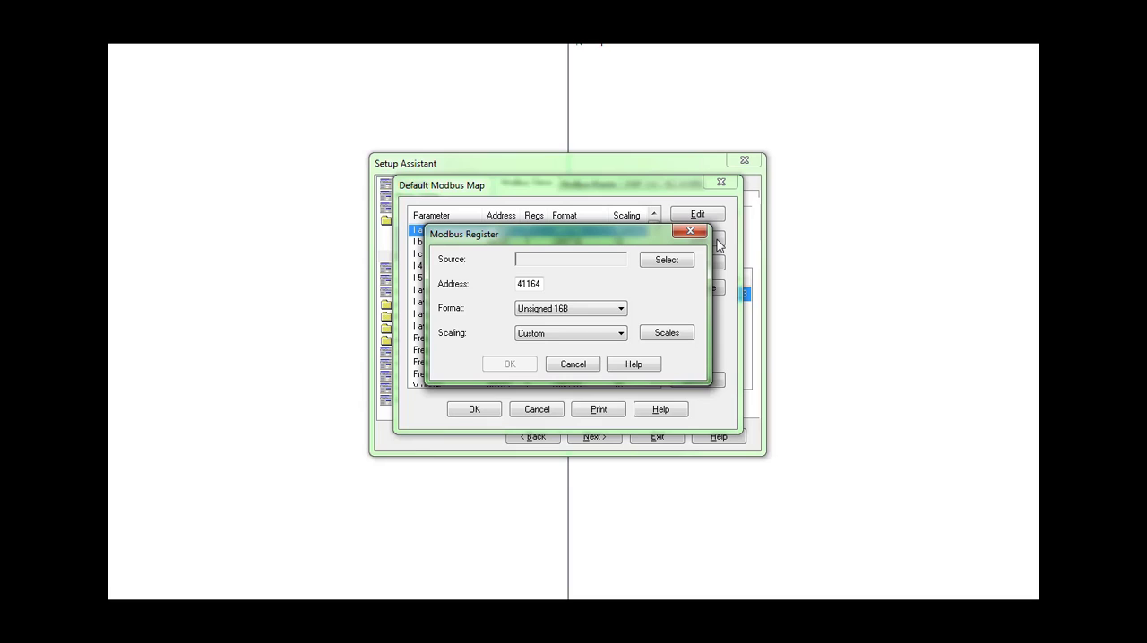
{"action": "left_click", "coordinate": [667, 263]}
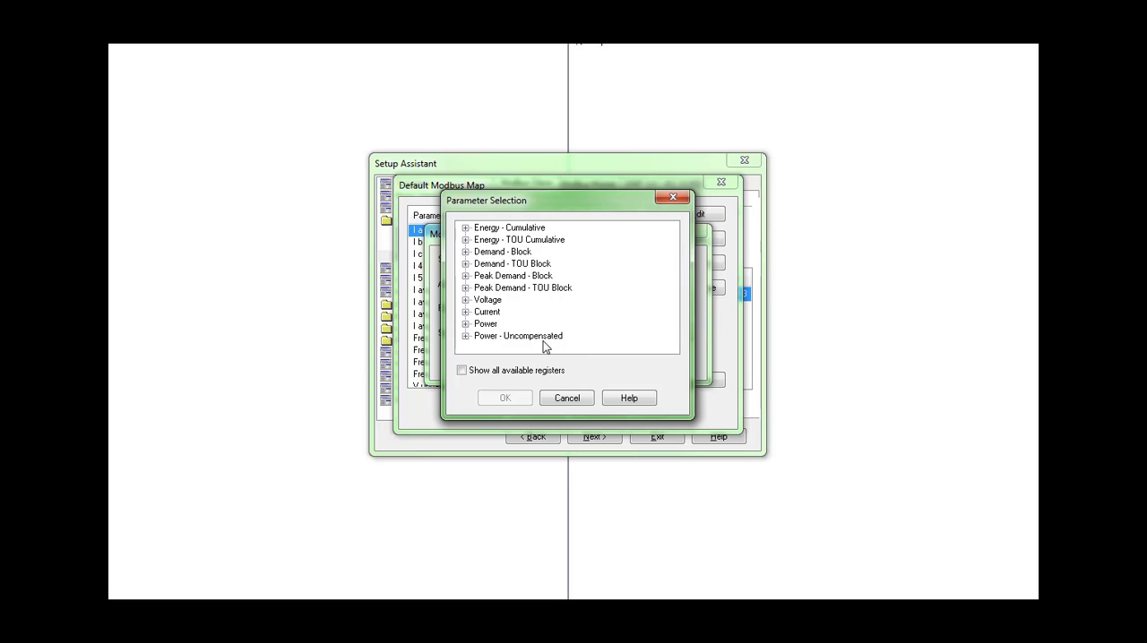
{"action": "left_click", "coordinate": [462, 372]}
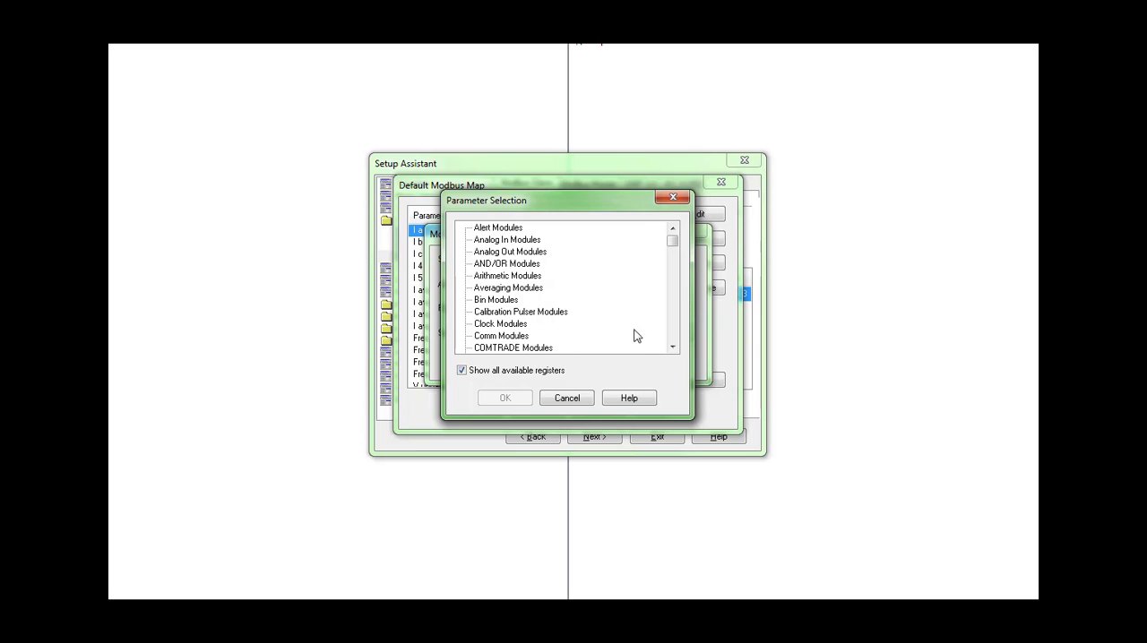
Step: Find Harmonics Modules among the available registers and expand its V1 Harmonics group
{"action": "left_click", "coordinate": [673, 348]}
{"action": "left_click", "coordinate": [673, 348]}
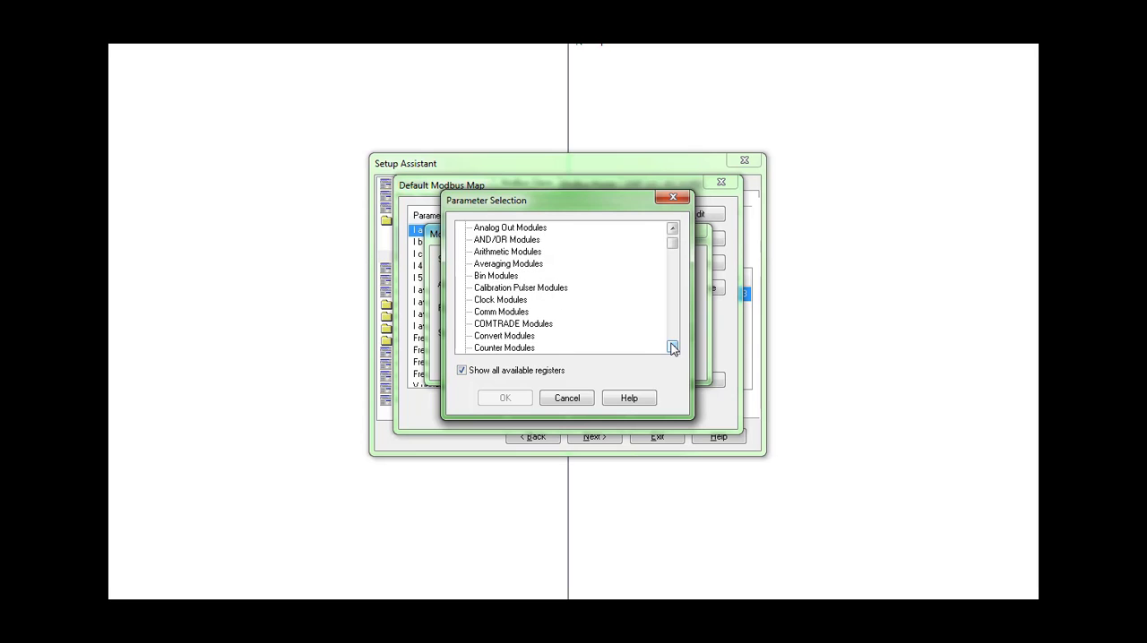
{"action": "left_click", "coordinate": [673, 348]}
{"action": "left_click", "coordinate": [673, 347]}
{"action": "left_click", "coordinate": [673, 348]}
{"action": "left_click", "coordinate": [673, 347]}
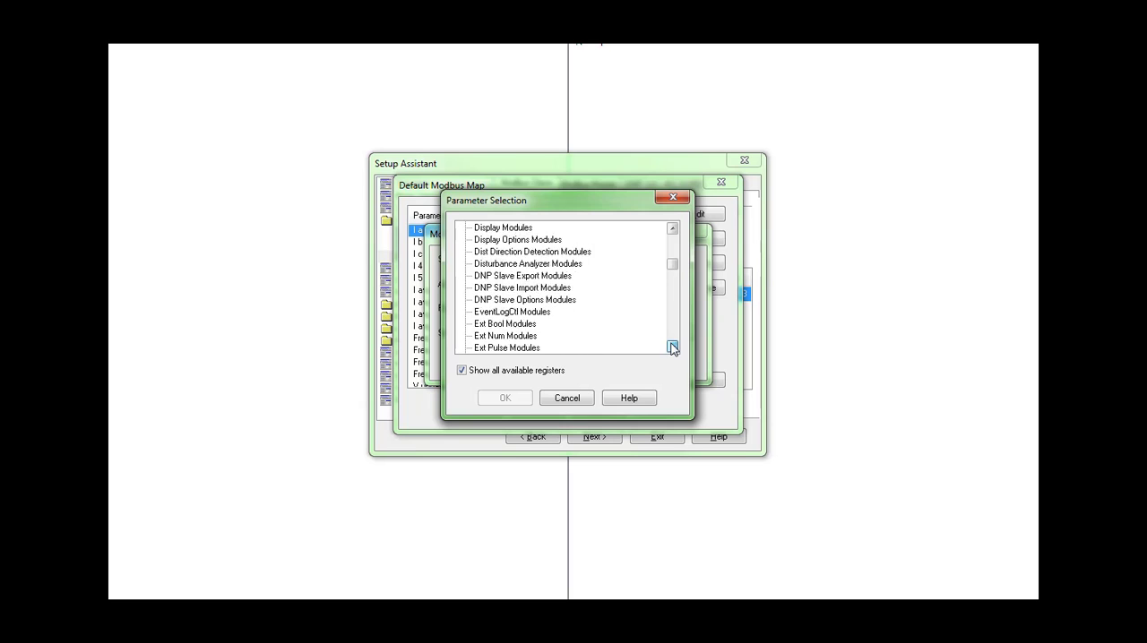
{"action": "left_click", "coordinate": [673, 348]}
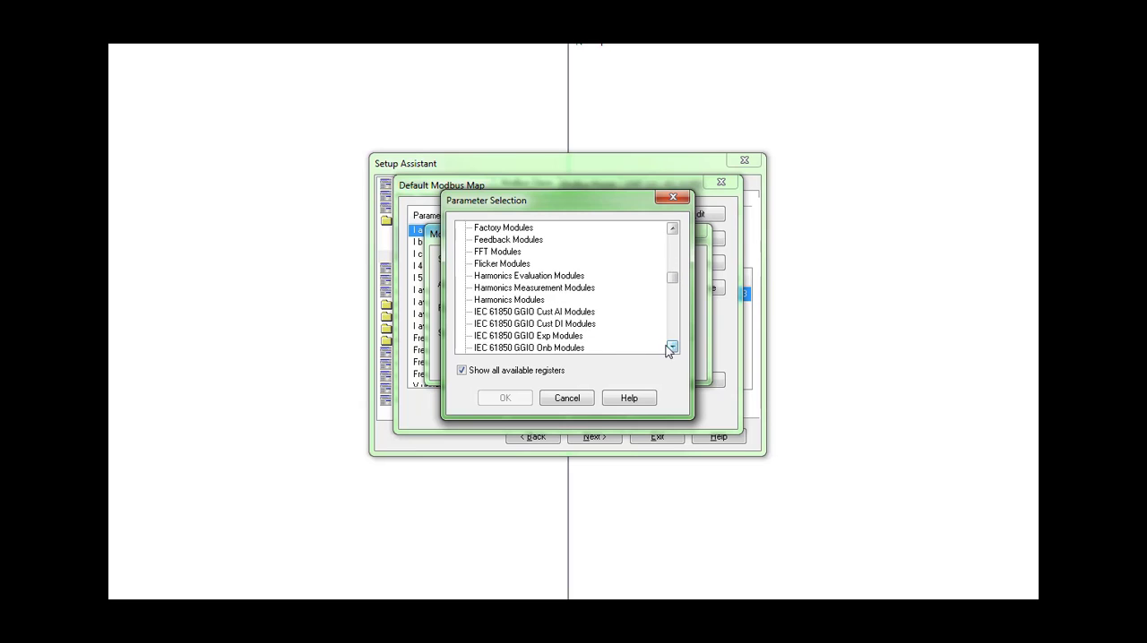
{"action": "double_click", "coordinate": [524, 301]}
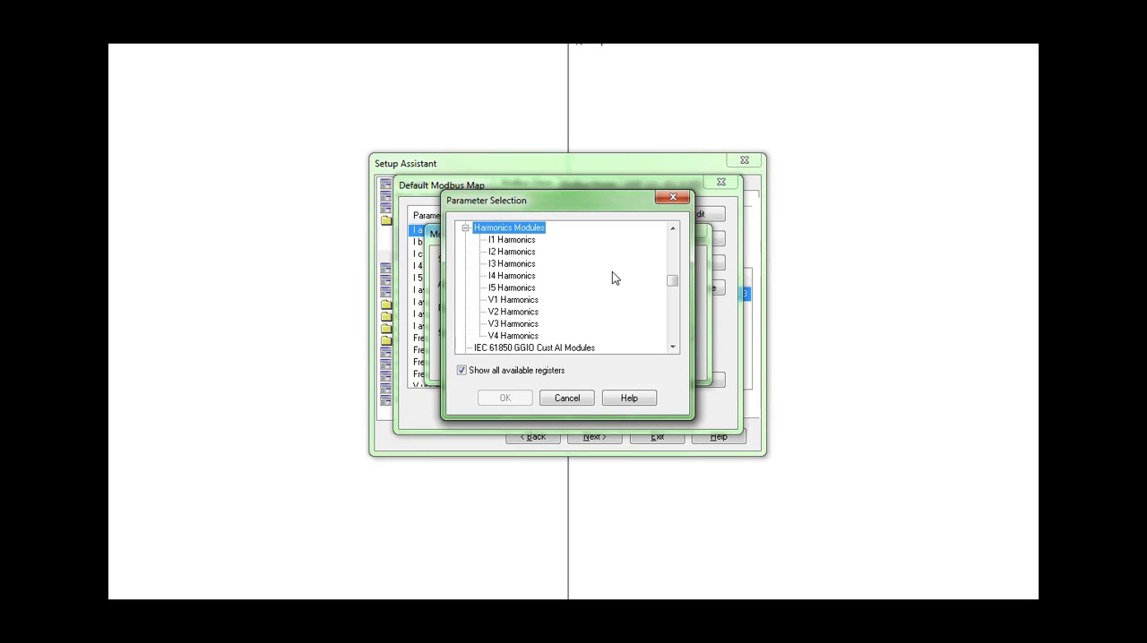
{"action": "double_click", "coordinate": [528, 301]}
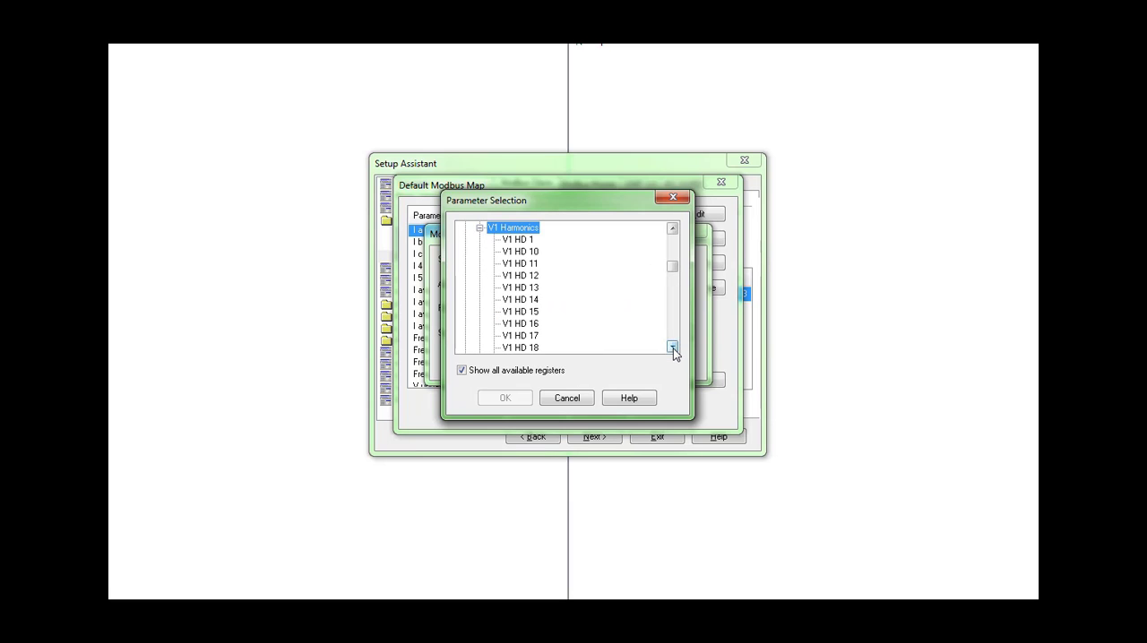
Step: Look through the V1 harmonic parameters and set V1 HD 1 as the new register's source
{"action": "left_click_drag", "start_coordinate": [673, 348], "coordinate": [673, 349]}
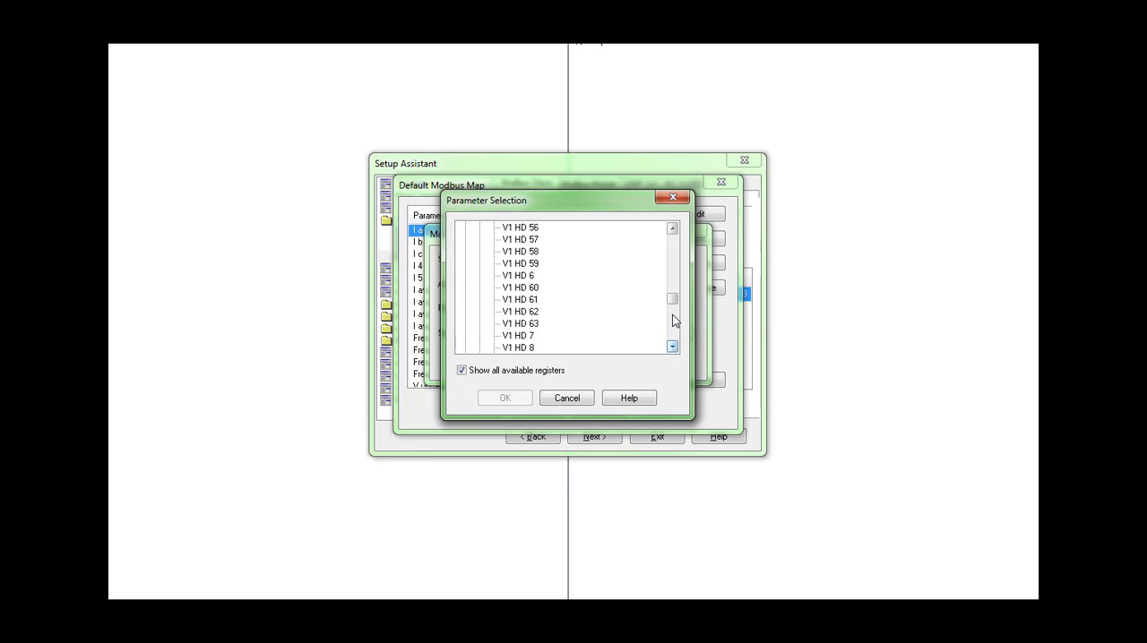
{"action": "left_click_drag", "start_coordinate": [672, 301], "coordinate": [671, 263]}
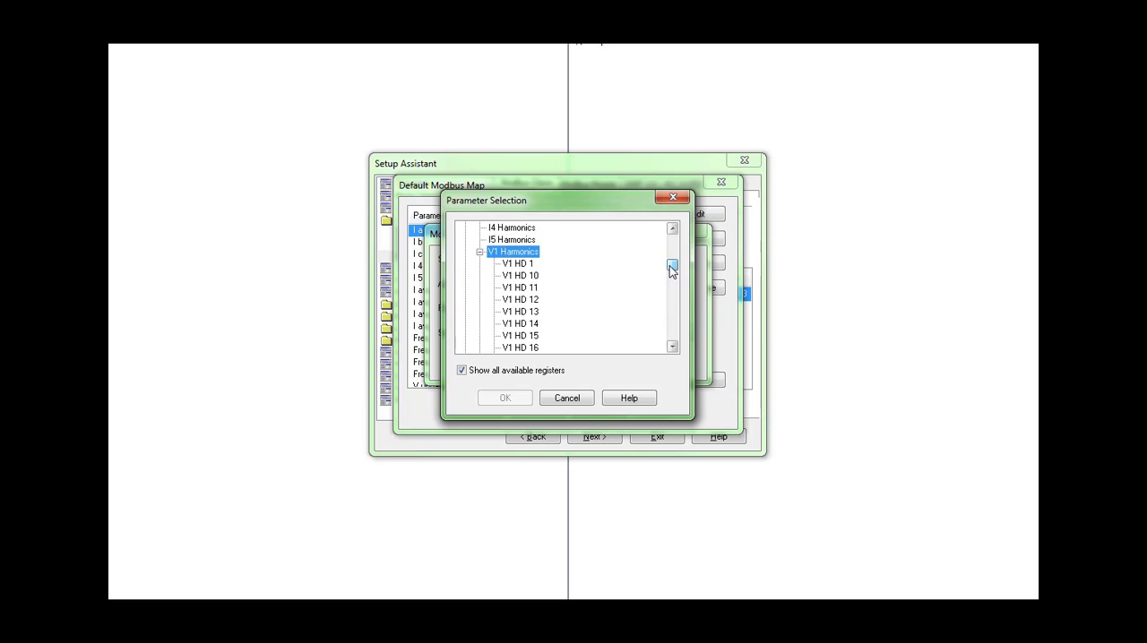
{"action": "left_click", "coordinate": [509, 266]}
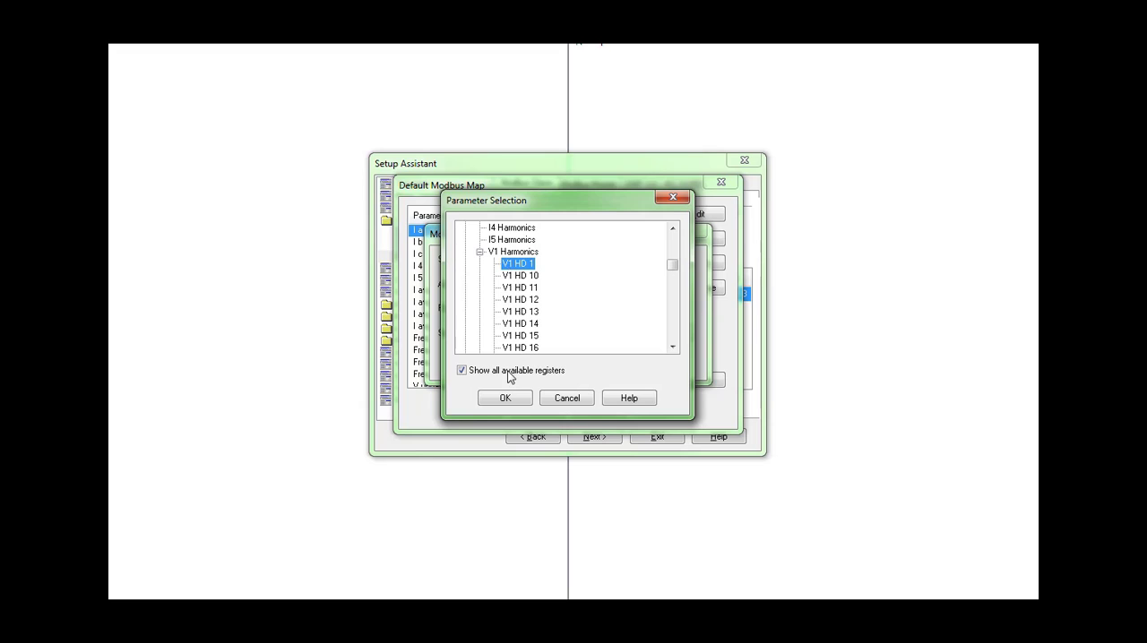
{"action": "left_click", "coordinate": [504, 397]}
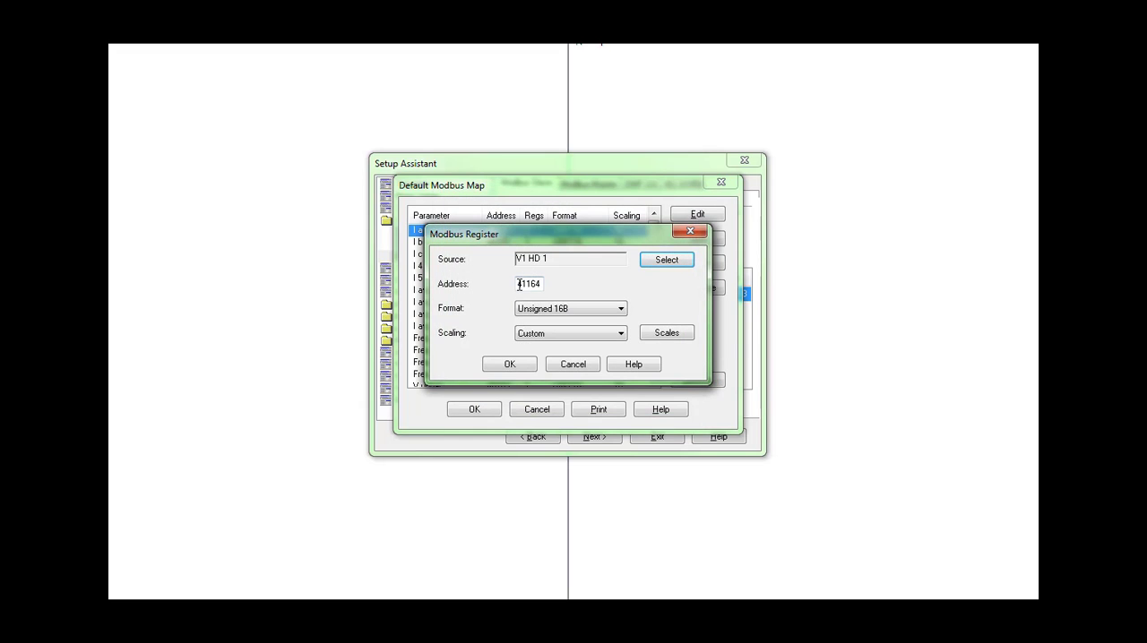
Step: Add the V1 HD 1 register to the Modbus map at address 41164 and select its entry
{"action": "left_click_drag", "start_coordinate": [519, 284], "coordinate": [543, 284]}
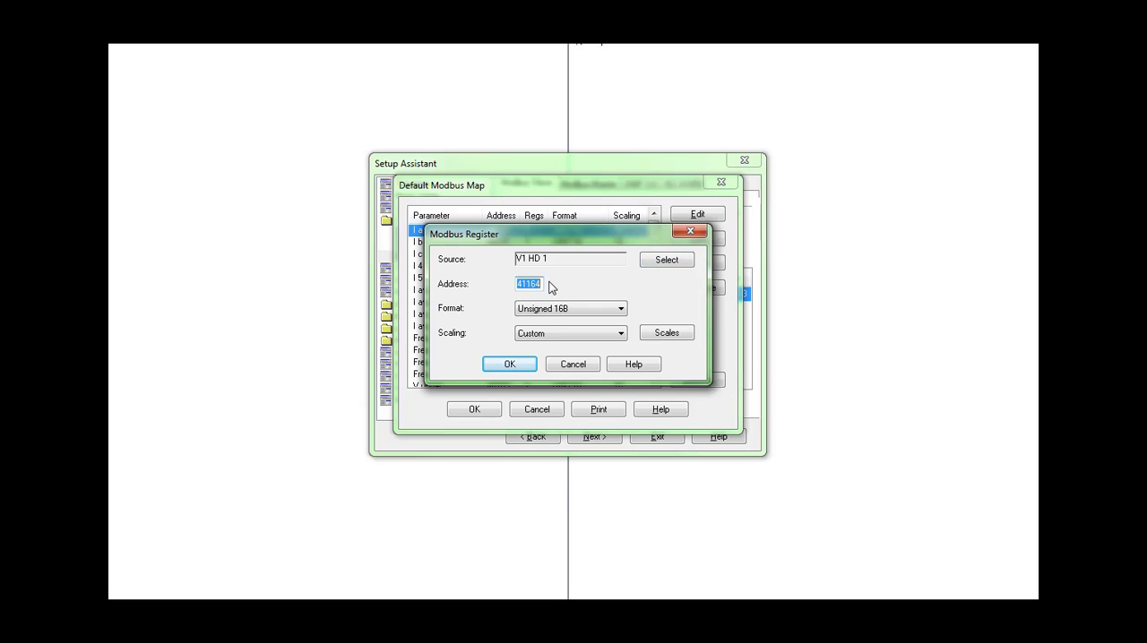
{"action": "left_click", "coordinate": [519, 283]}
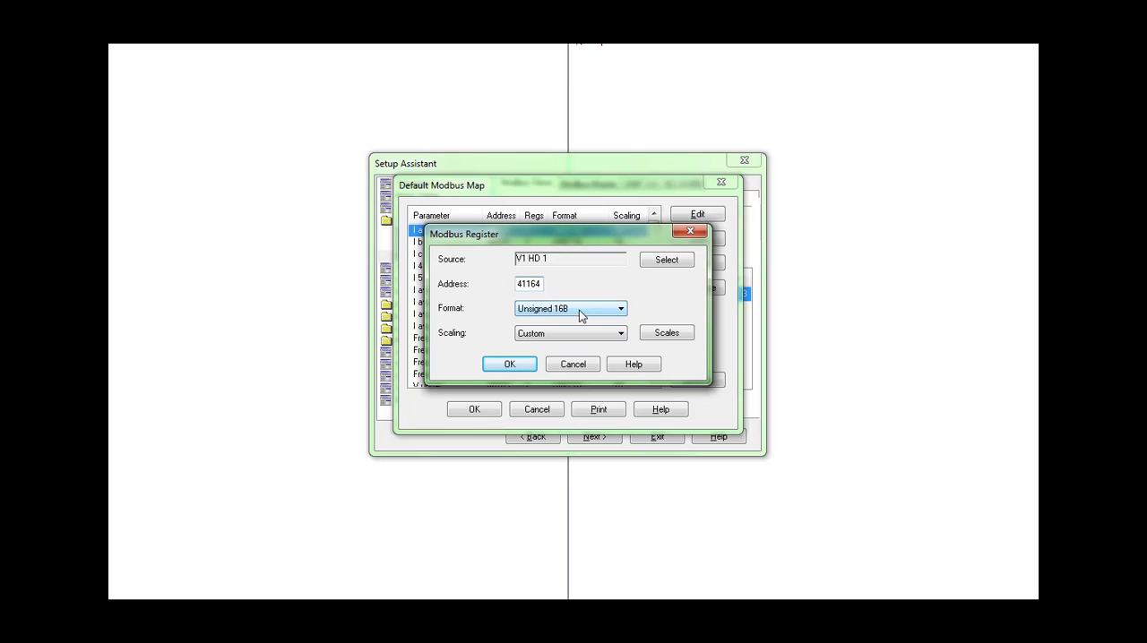
{"action": "left_click", "coordinate": [524, 369]}
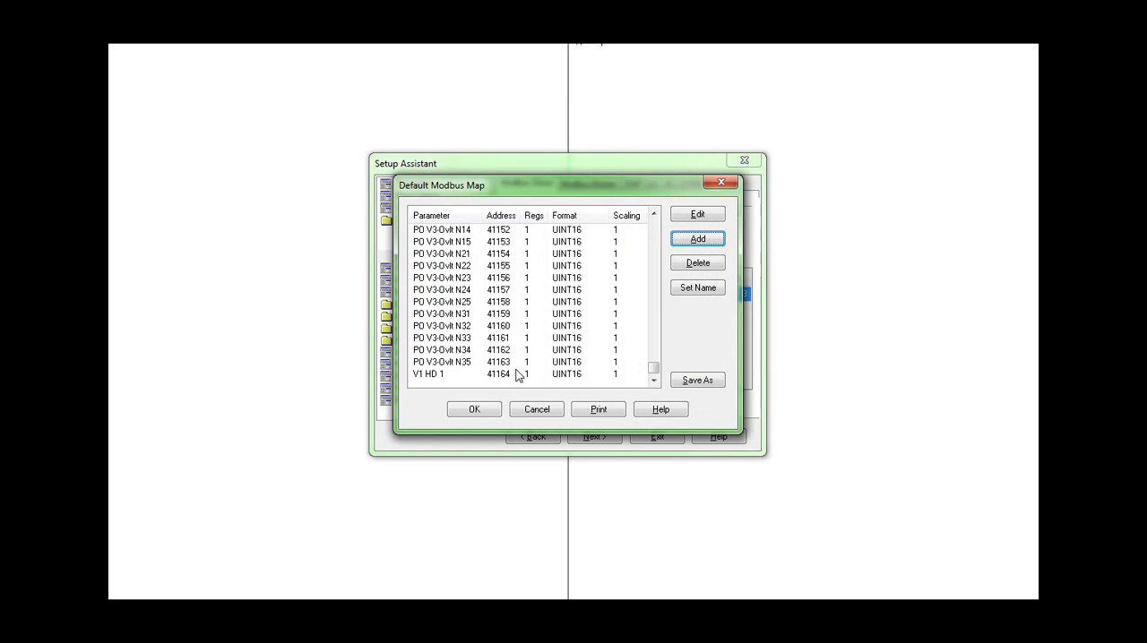
{"action": "left_click", "coordinate": [512, 374]}
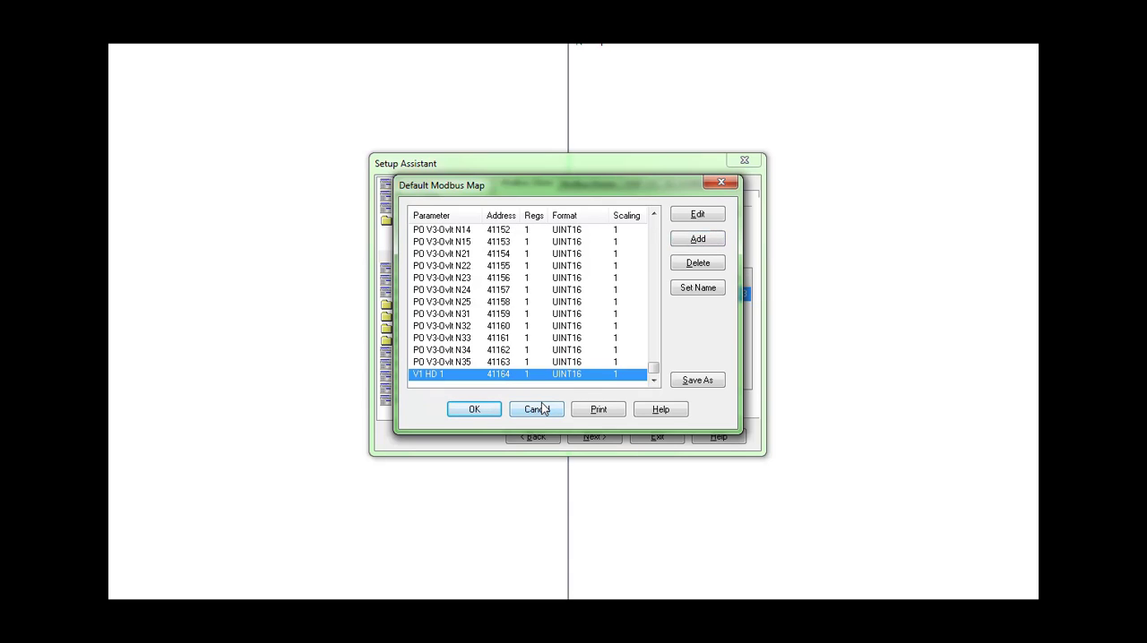
Step: Start adding another Modbus register, show all available registers for its source, and expand V1 Harmonics under Harmonics Modules
{"action": "left_click", "coordinate": [695, 240]}
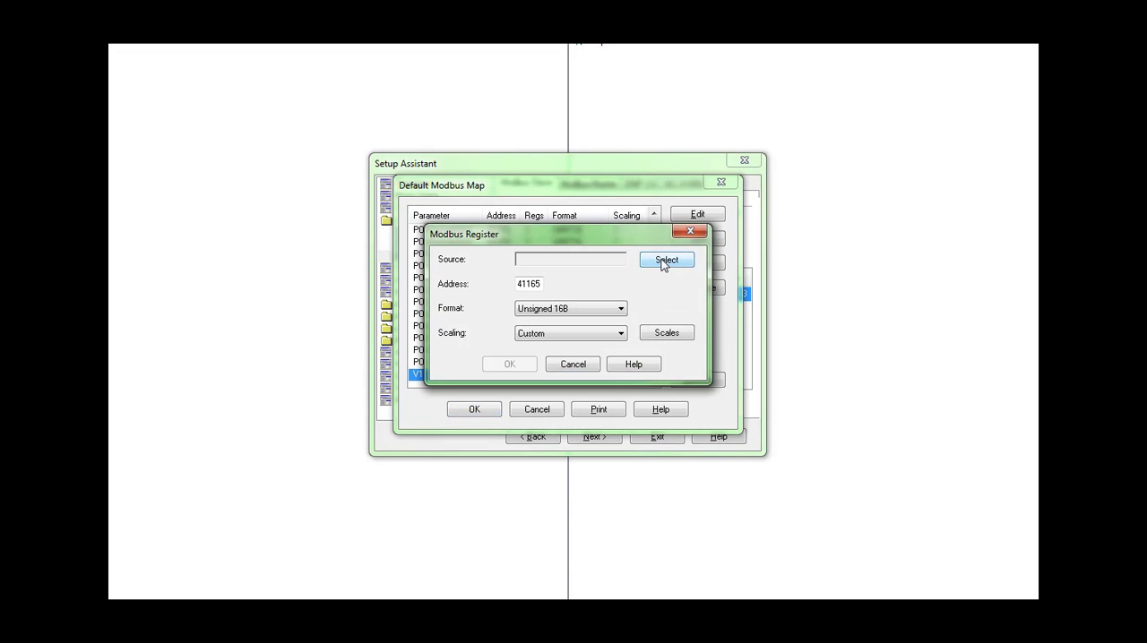
{"action": "left_click", "coordinate": [664, 261]}
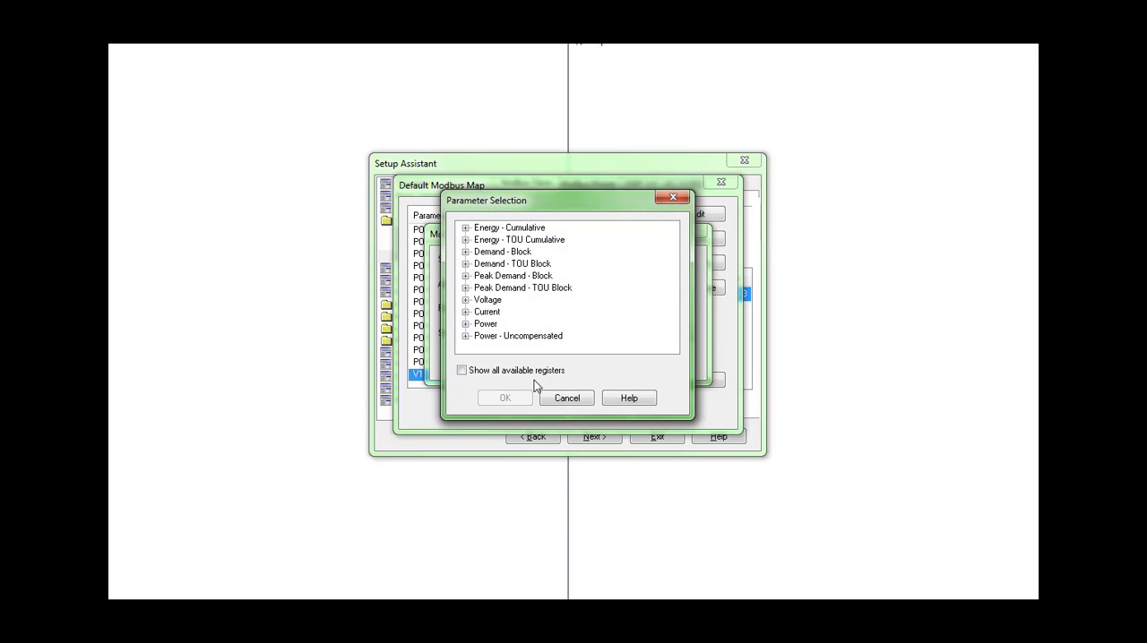
{"action": "left_click", "coordinate": [463, 373]}
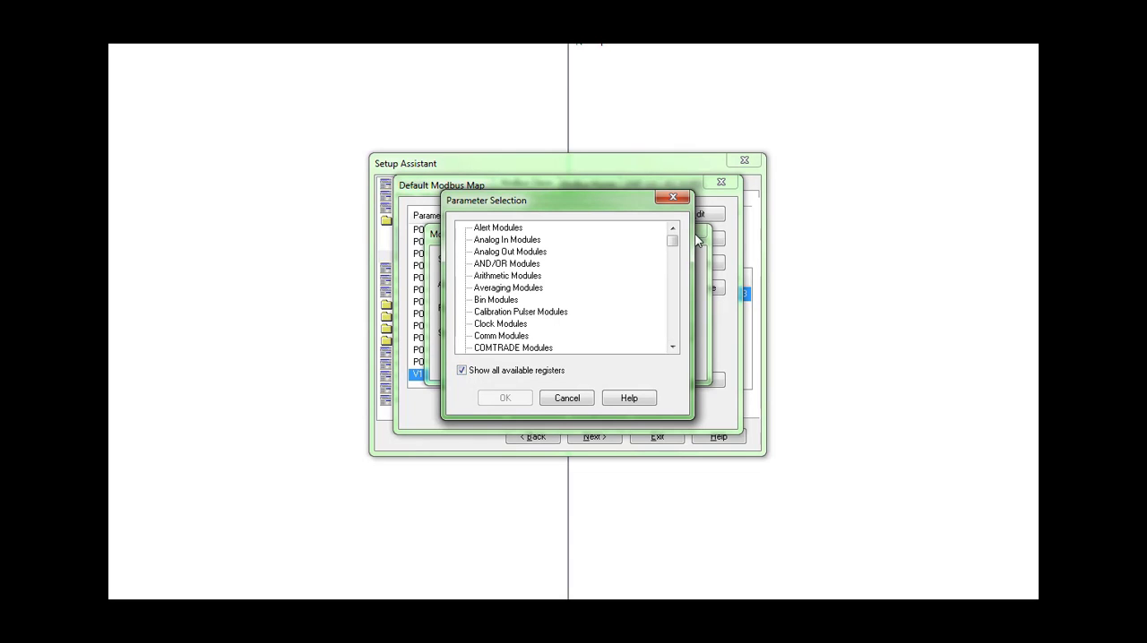
{"action": "left_click_drag", "start_coordinate": [672, 242], "coordinate": [672, 282]}
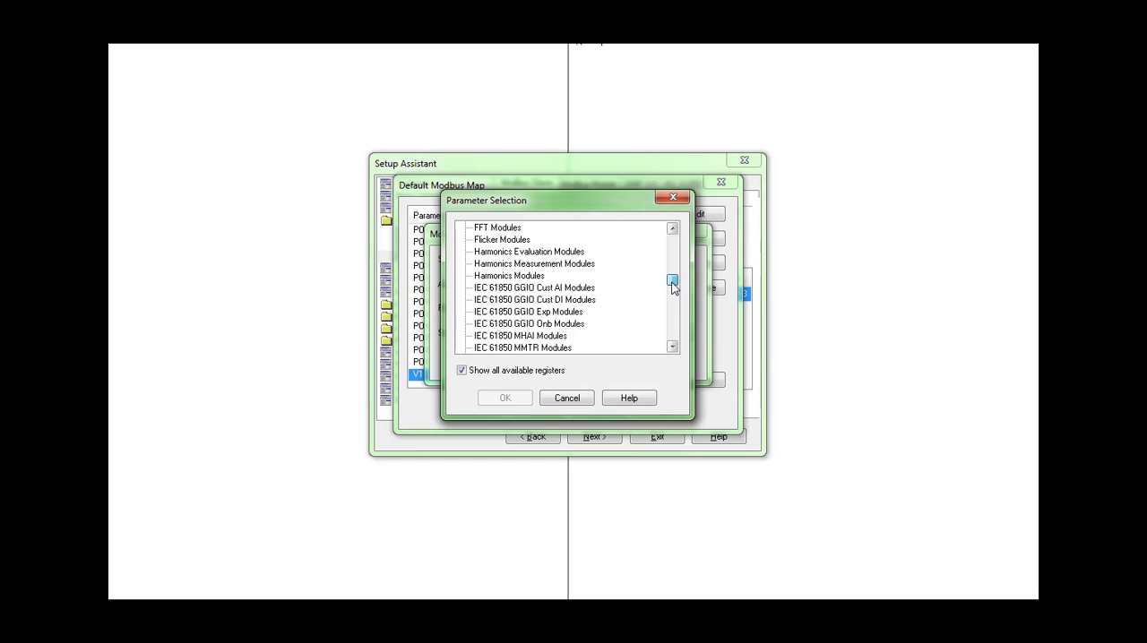
{"action": "double_click", "coordinate": [531, 277]}
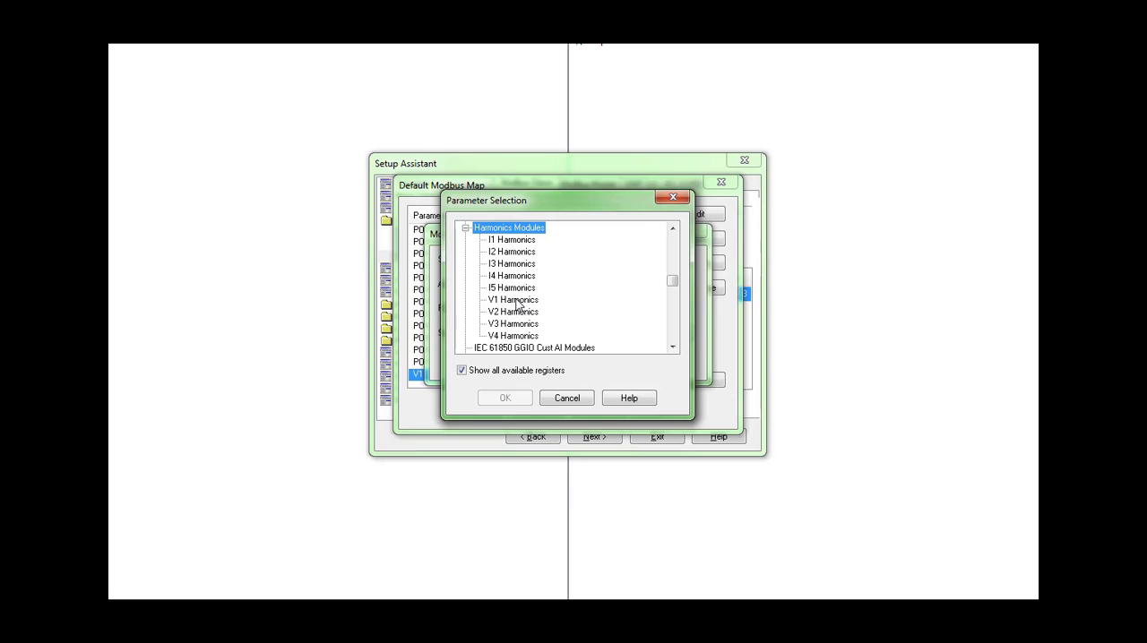
{"action": "left_click", "coordinate": [517, 300]}
{"action": "double_click", "coordinate": [517, 300]}
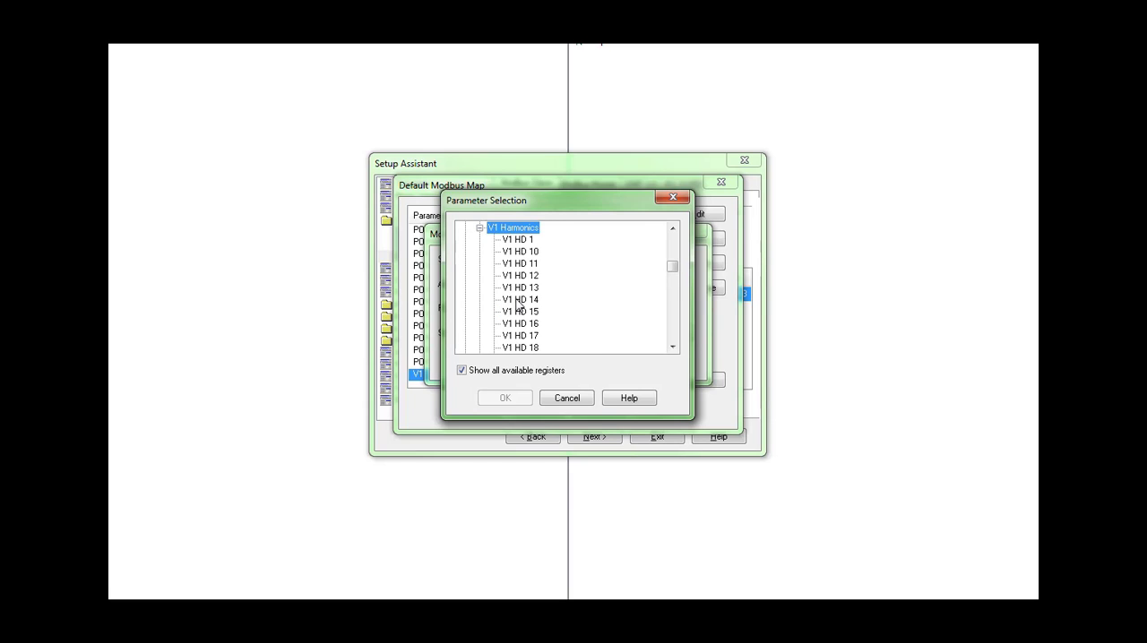
Step: Set V1 HD 2 as the new register's source
{"action": "left_click", "coordinate": [672, 347]}
{"action": "left_click", "coordinate": [672, 346]}
{"action": "left_click", "coordinate": [672, 347]}
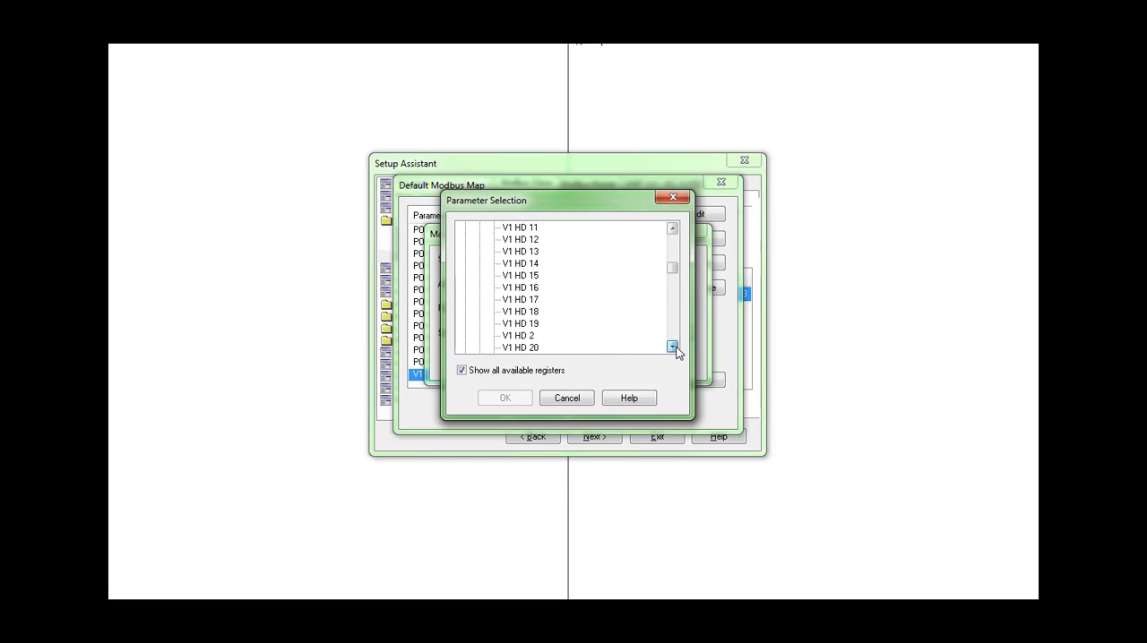
{"action": "left_click", "coordinate": [520, 337]}
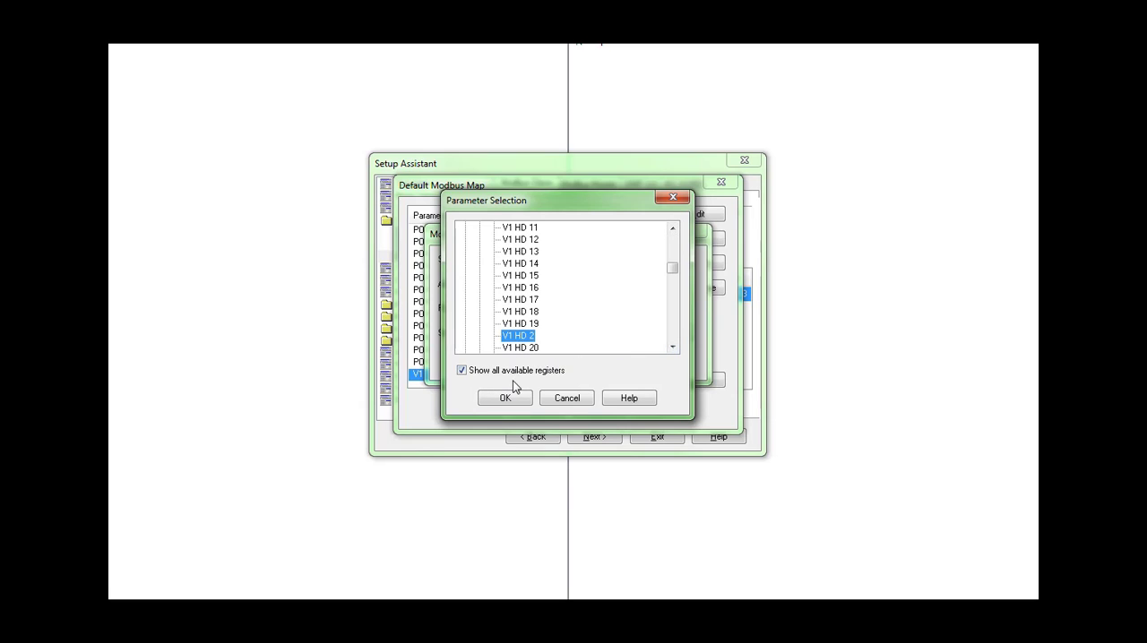
{"action": "left_click", "coordinate": [504, 399]}
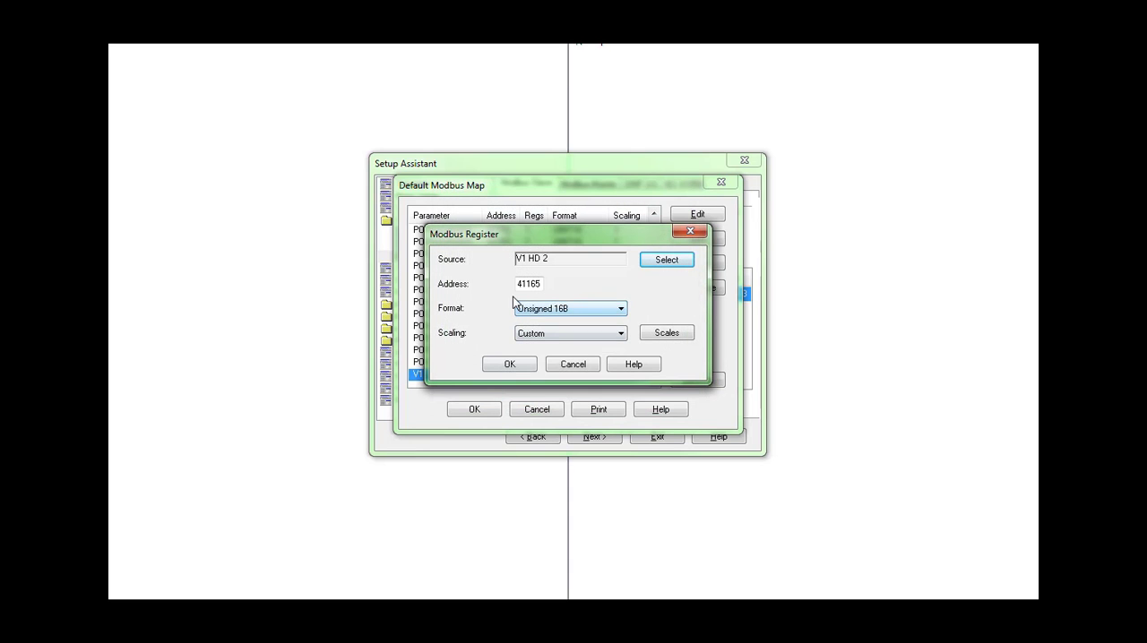
Step: Add the V1 HD 2 register at address 41165 and accept the edited default Modbus map
{"action": "left_click_drag", "start_coordinate": [519, 284], "coordinate": [536, 284]}
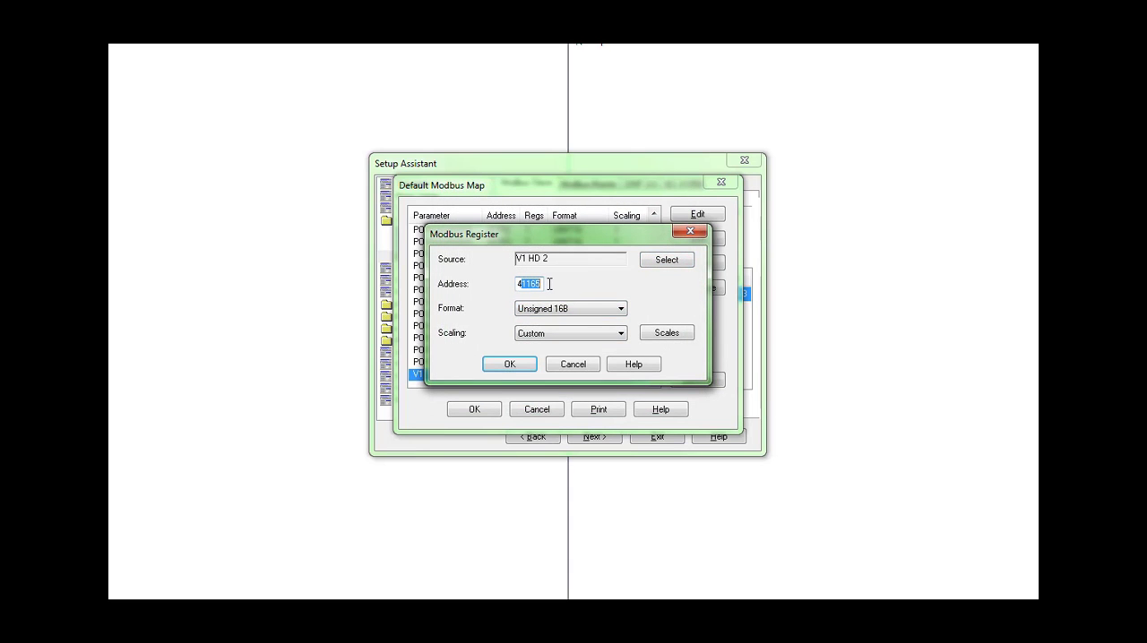
{"action": "left_click", "coordinate": [534, 285]}
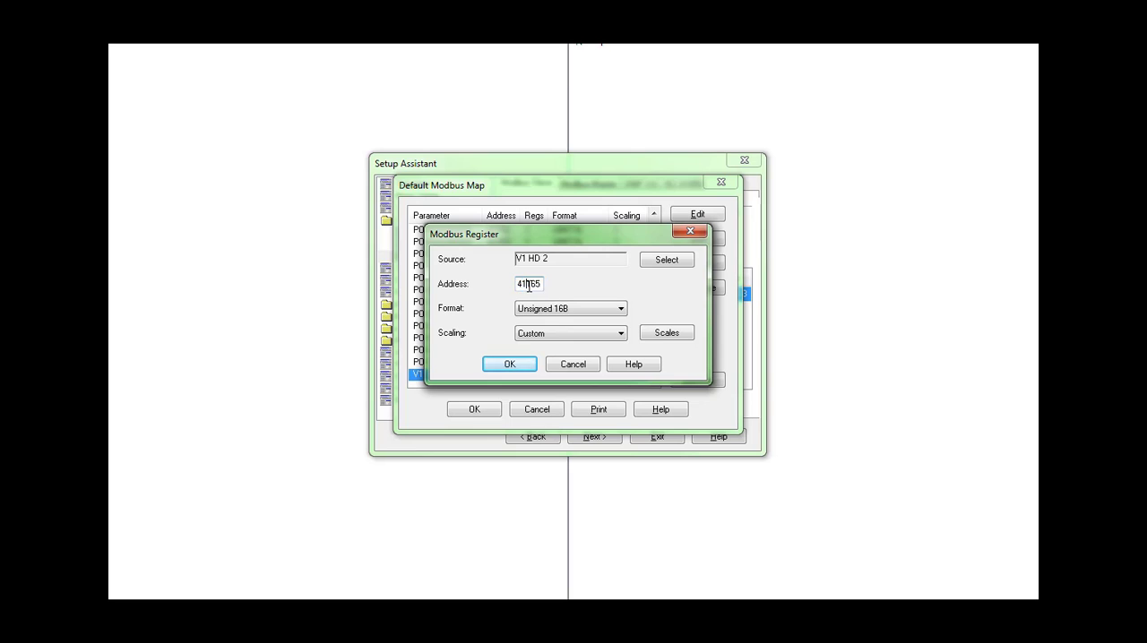
{"action": "left_click", "coordinate": [504, 365]}
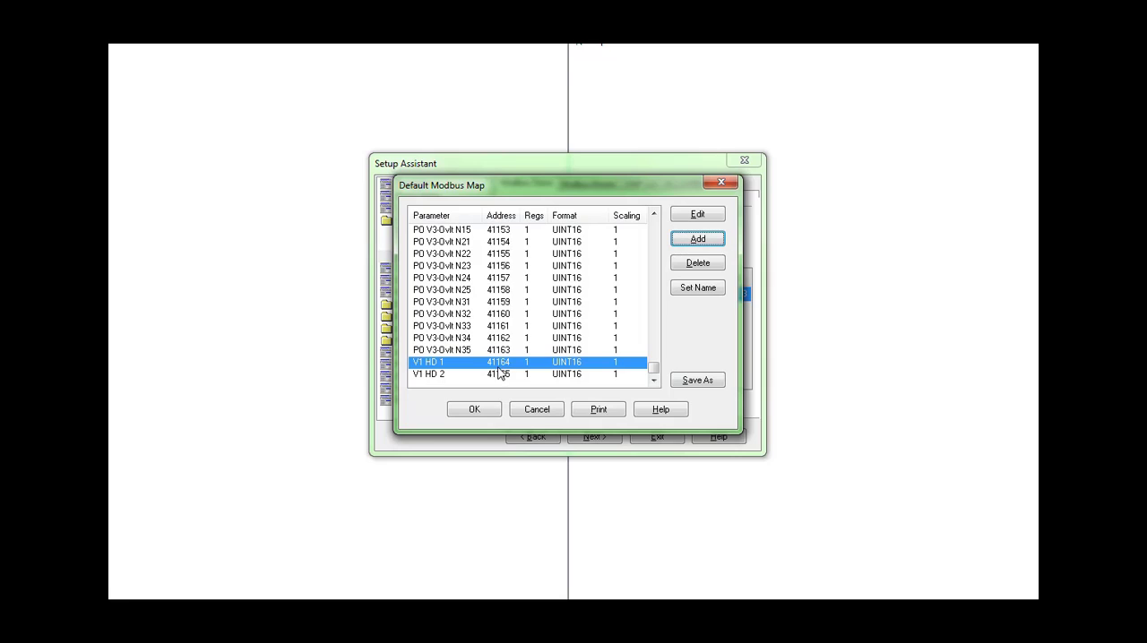
{"action": "left_click", "coordinate": [496, 379]}
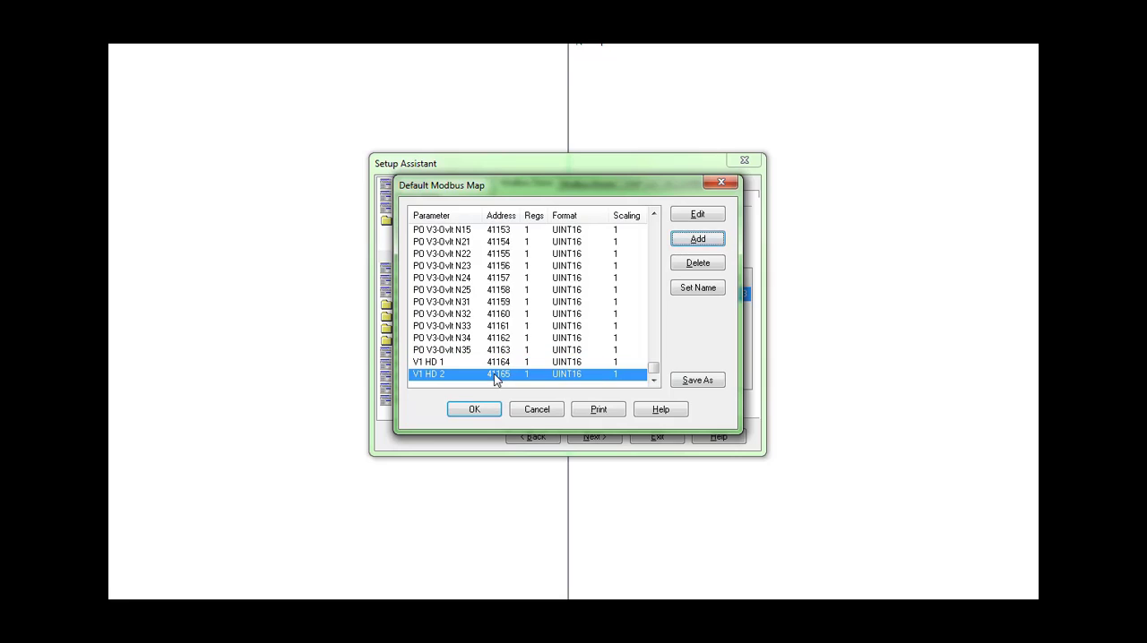
{"action": "left_click", "coordinate": [464, 412]}
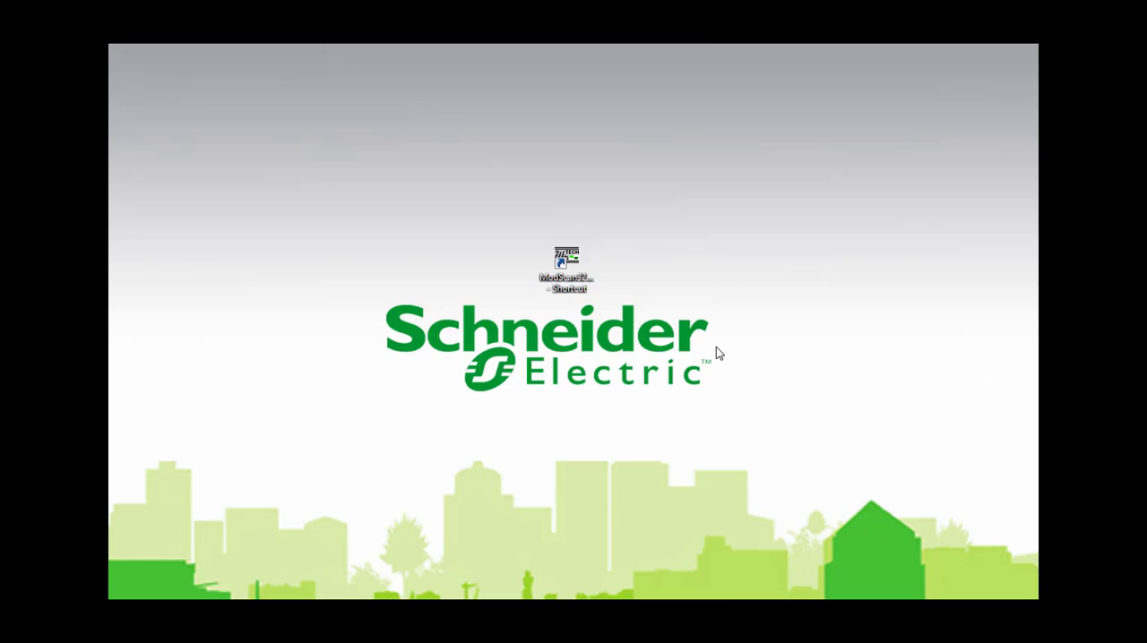
Step: Launch ModScan32 from the desktop, dismiss its startup alert, and move its window fully into view
{"action": "left_click", "coordinate": [566, 267]}
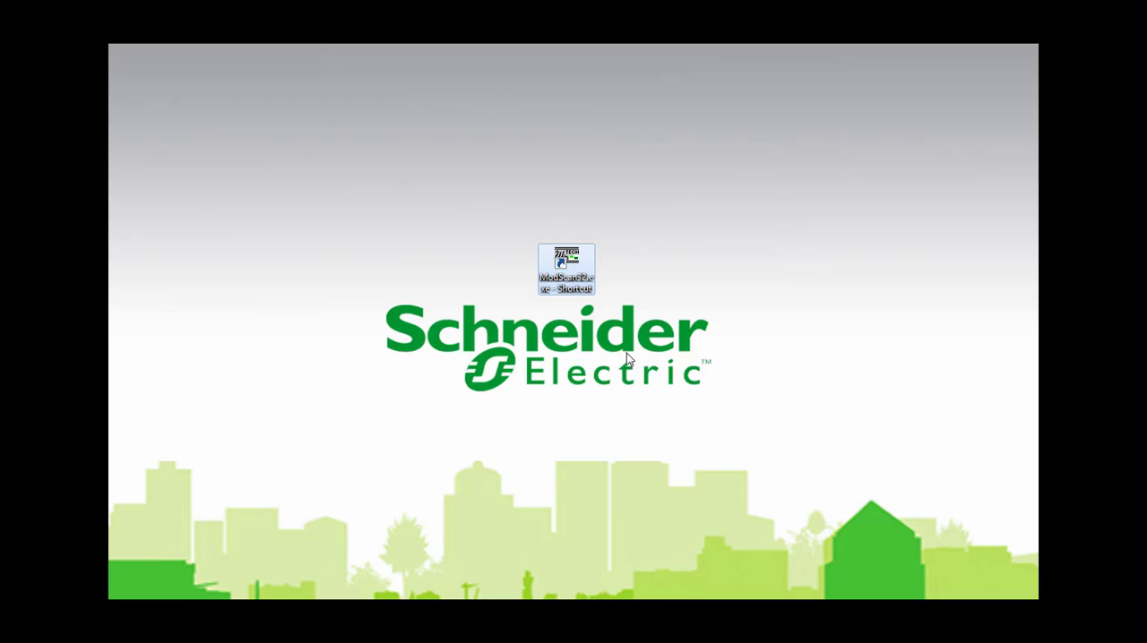
{"action": "double_click", "coordinate": [578, 267]}
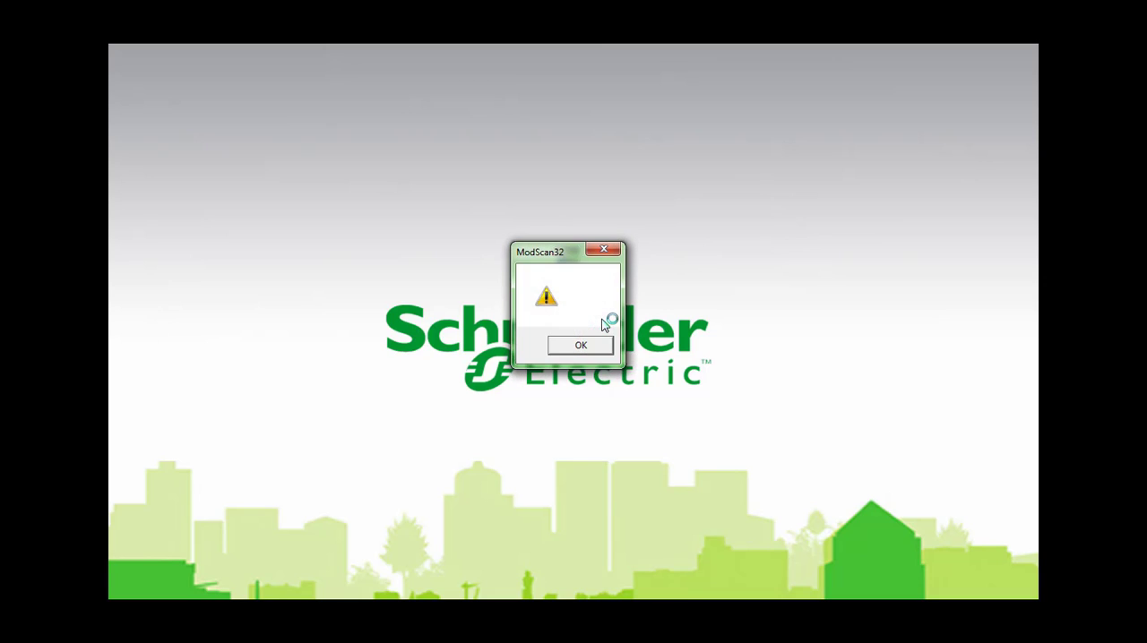
{"action": "left_click", "coordinate": [599, 348]}
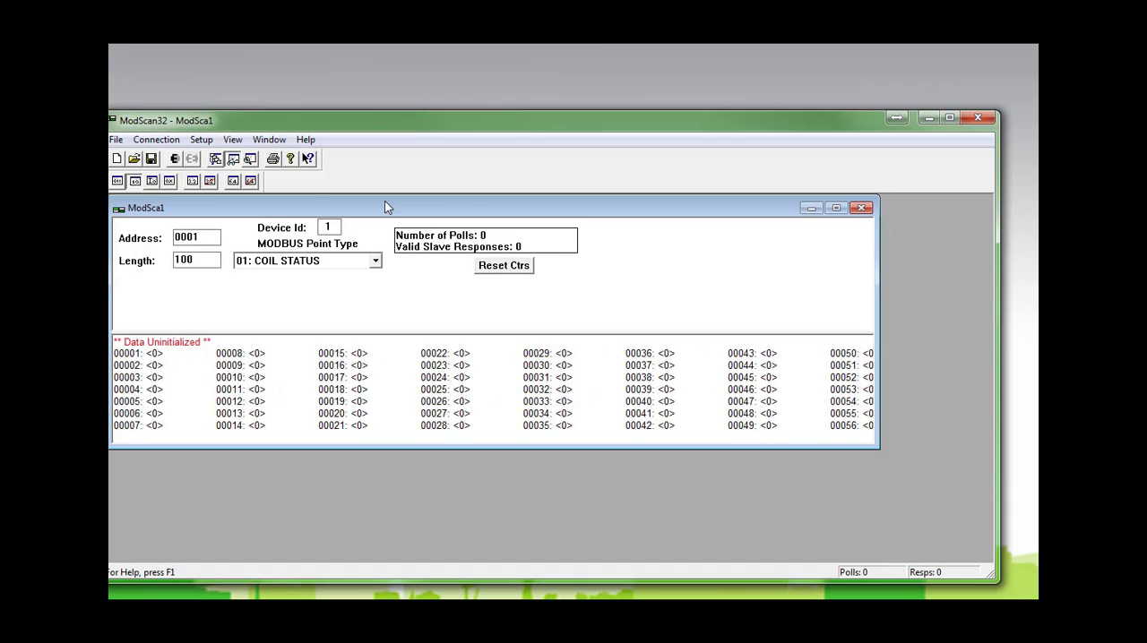
{"action": "left_click_drag", "start_coordinate": [225, 123], "coordinate": [248, 114]}
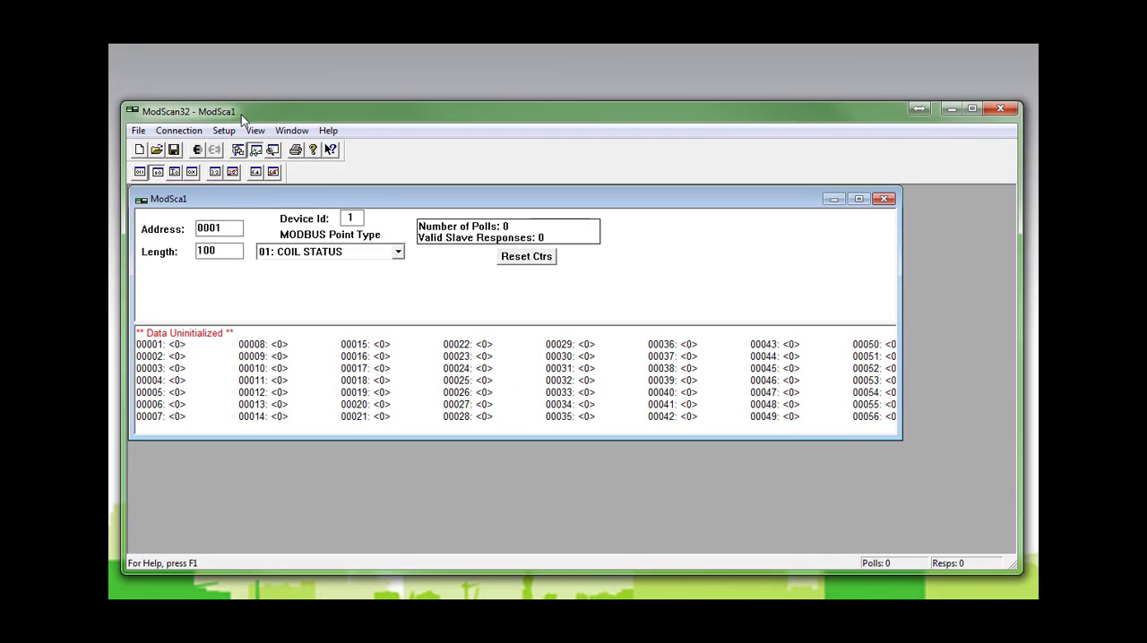
Step: Connect to the meter as a Remote TCP/IP Server at IP address 10.154.12.150 on service port 502
{"action": "left_click", "coordinate": [191, 134]}
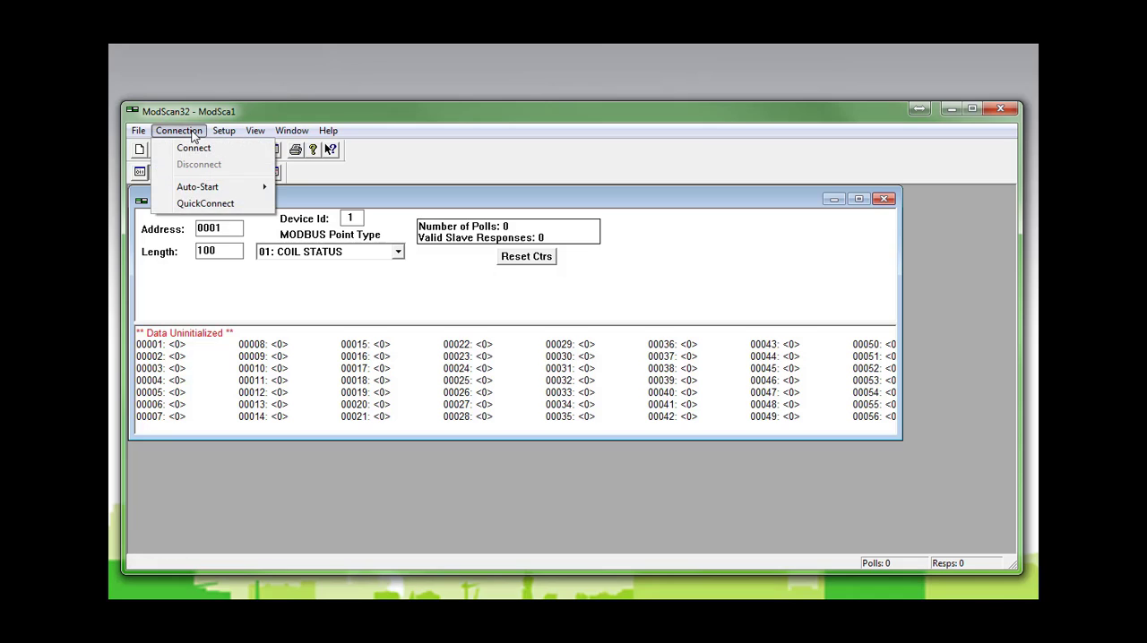
{"action": "left_click", "coordinate": [194, 146]}
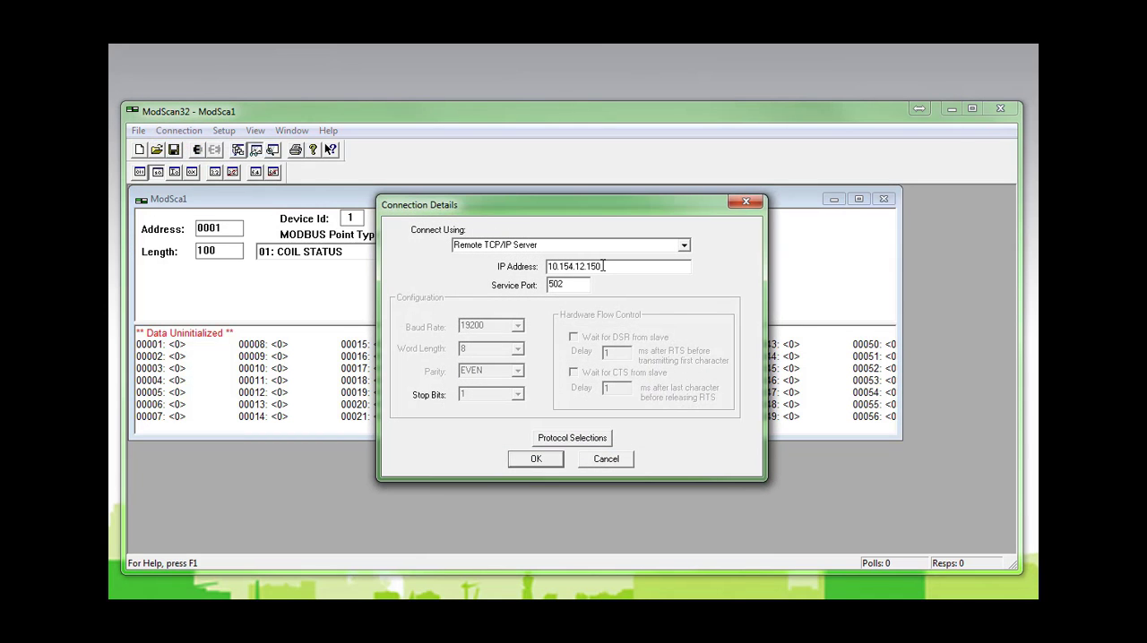
{"action": "left_click", "coordinate": [660, 248]}
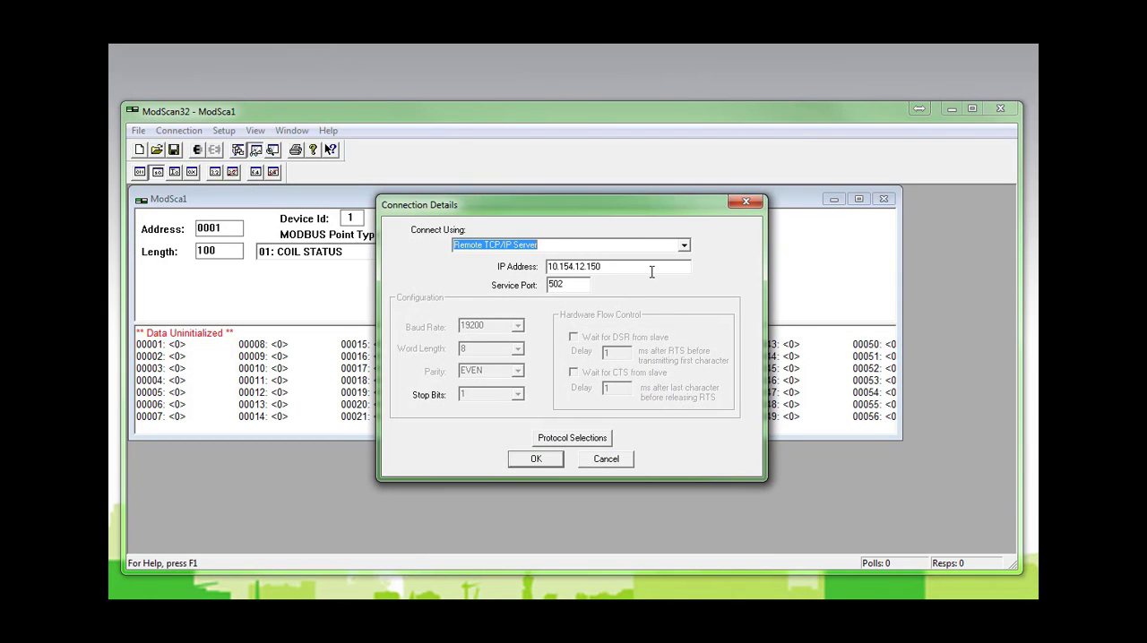
{"action": "left_click", "coordinate": [651, 272]}
{"action": "left_click_drag", "start_coordinate": [669, 269], "coordinate": [526, 273]}
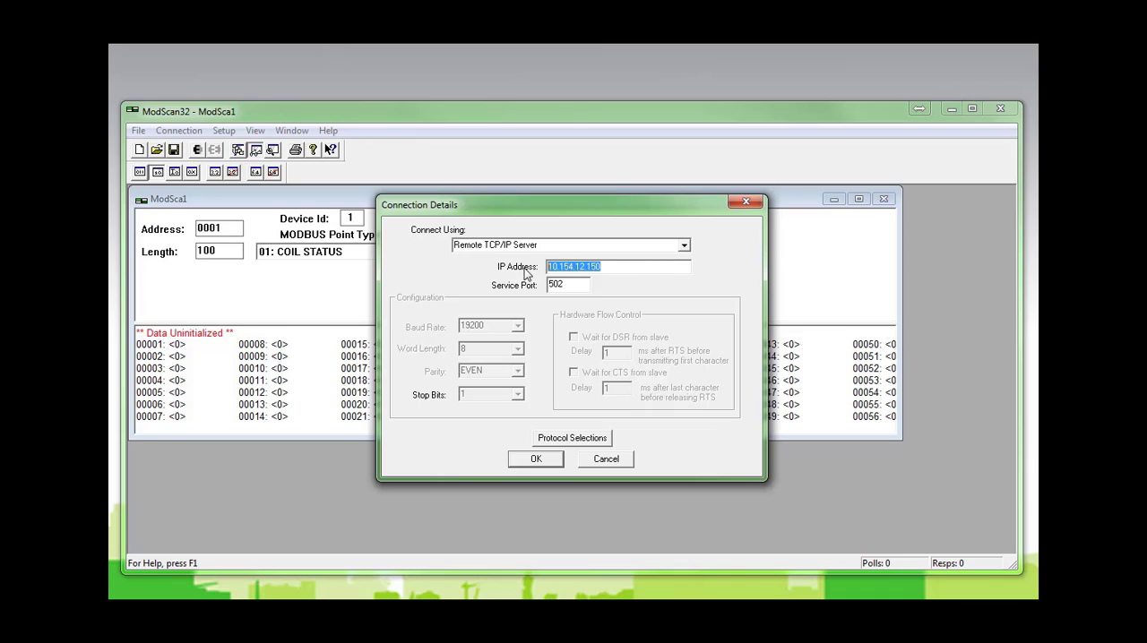
{"action": "left_click", "coordinate": [651, 267]}
{"action": "left_click", "coordinate": [551, 460]}
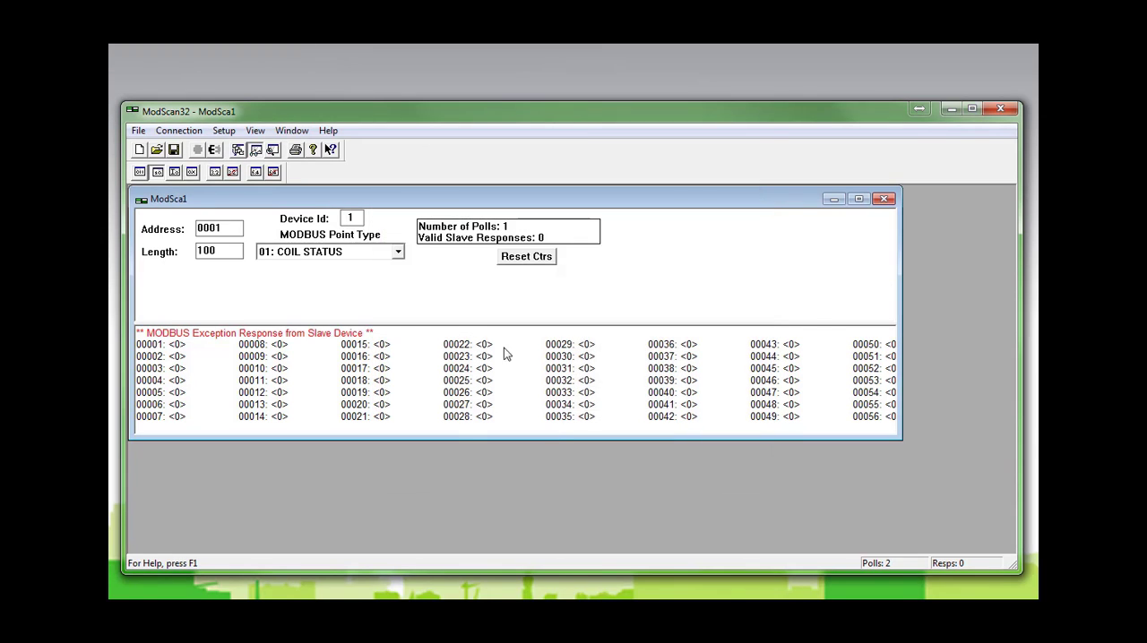
Step: Set the device ID to 255 and the MODBUS point type to 03: HOLDING REGISTER
{"action": "double_click", "coordinate": [357, 218]}
{"action": "type", "text": "255"}
{"action": "left_click", "coordinate": [398, 252]}
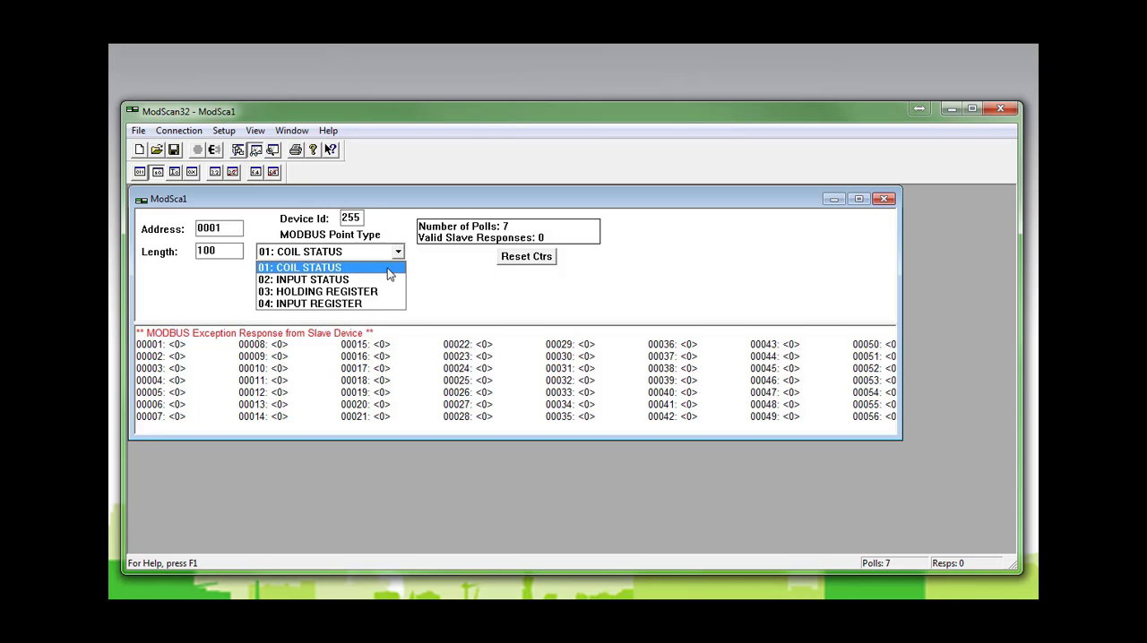
{"action": "left_click", "coordinate": [389, 294]}
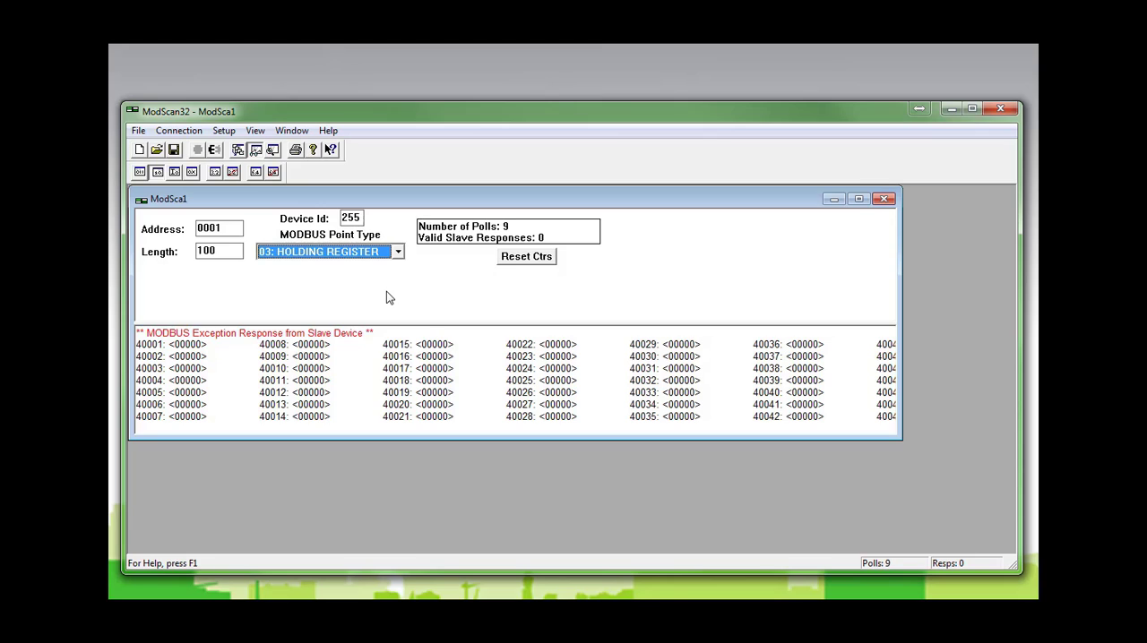
Step: Set the polling start address to 1164 to read the added harmonic registers
{"action": "left_click", "coordinate": [233, 228]}
{"action": "left_click_drag", "start_coordinate": [233, 229], "coordinate": [159, 232]}
{"action": "type", "text": "1"}
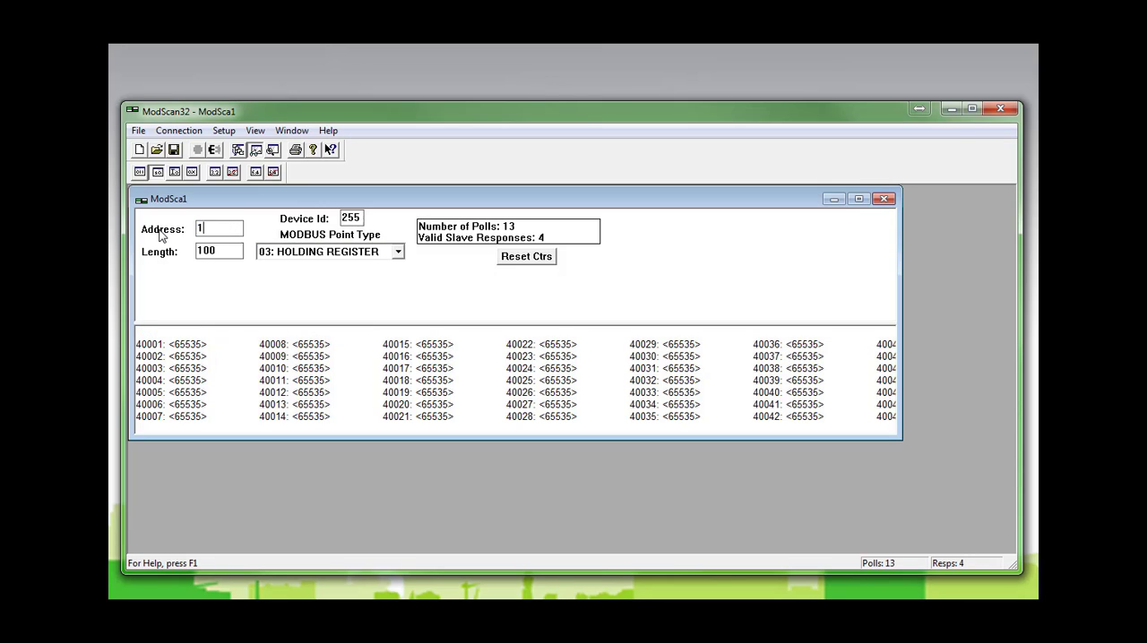
{"action": "type", "text": "164"}
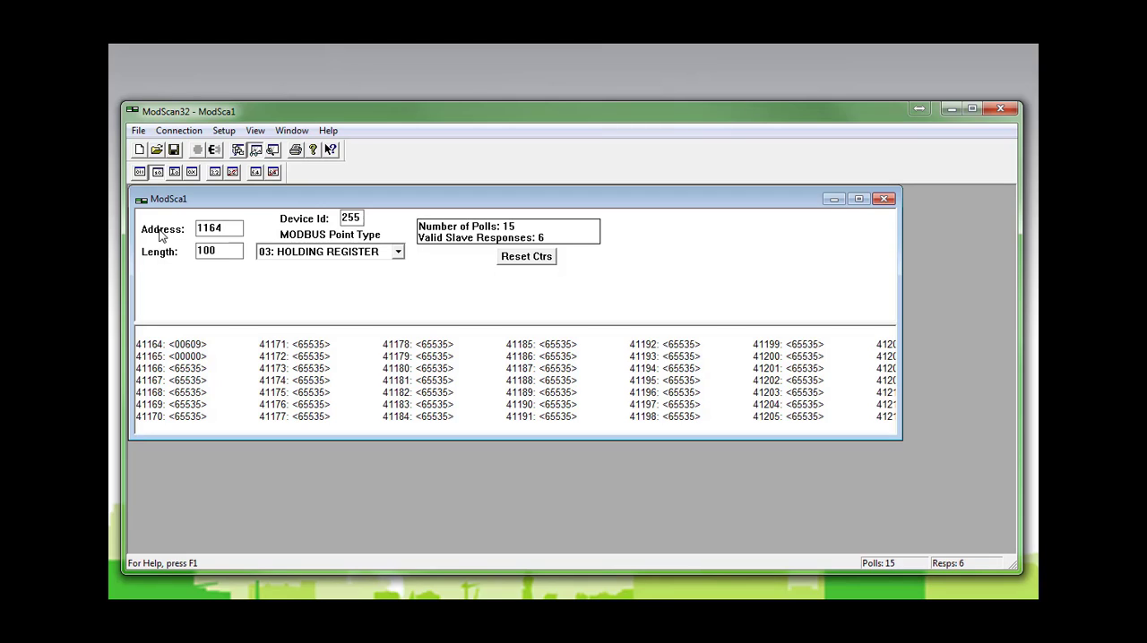